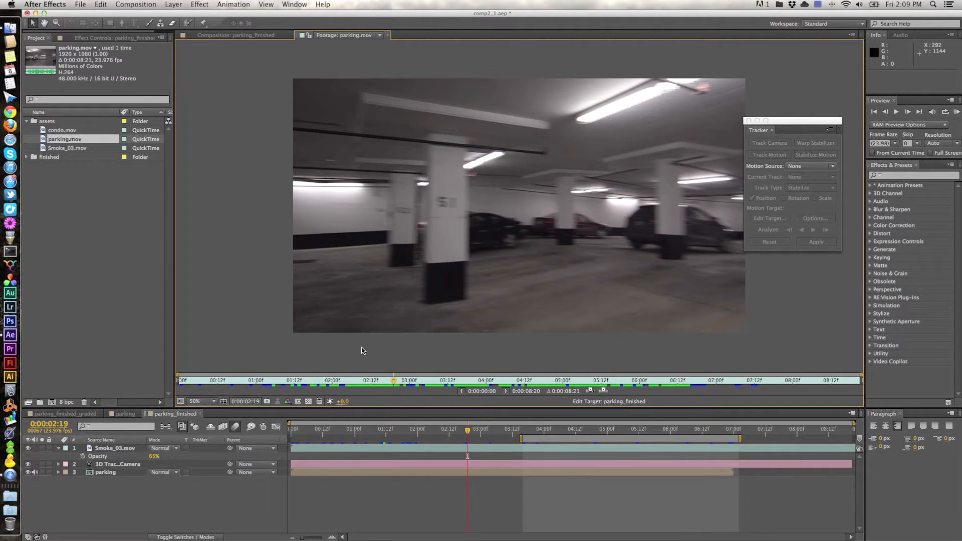
Step: Open the condo.mov footage and trim it to an in point of 0:00:05:13 and an out point of 0:00:09:06
double_click(103, 132)
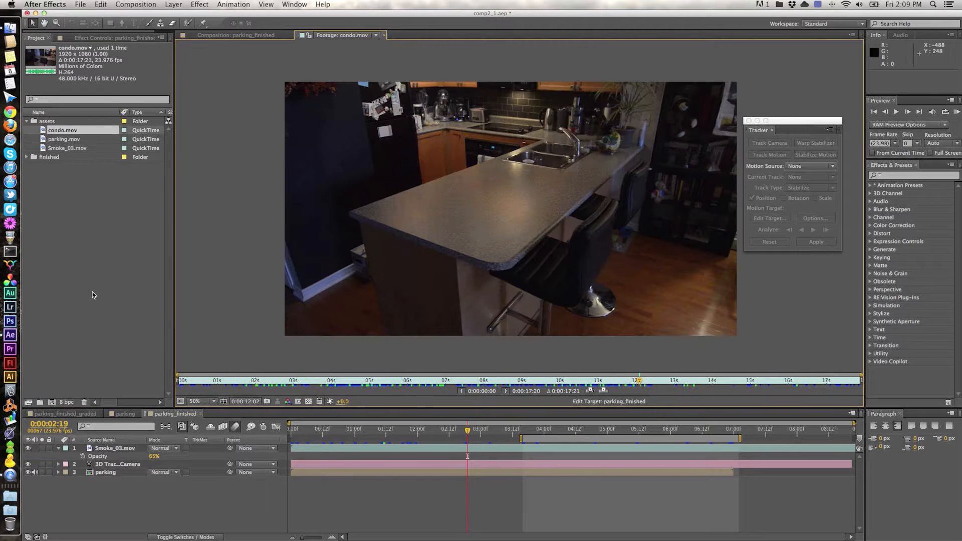
left_click_drag(740, 121, 777, 93)
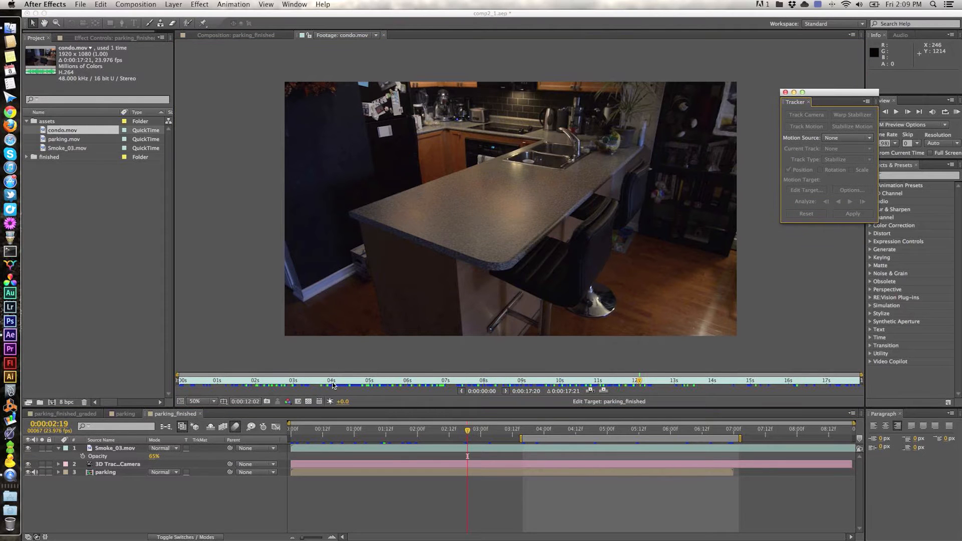
left_click(353, 383)
left_click_drag(355, 383, 531, 378)
left_click(461, 390)
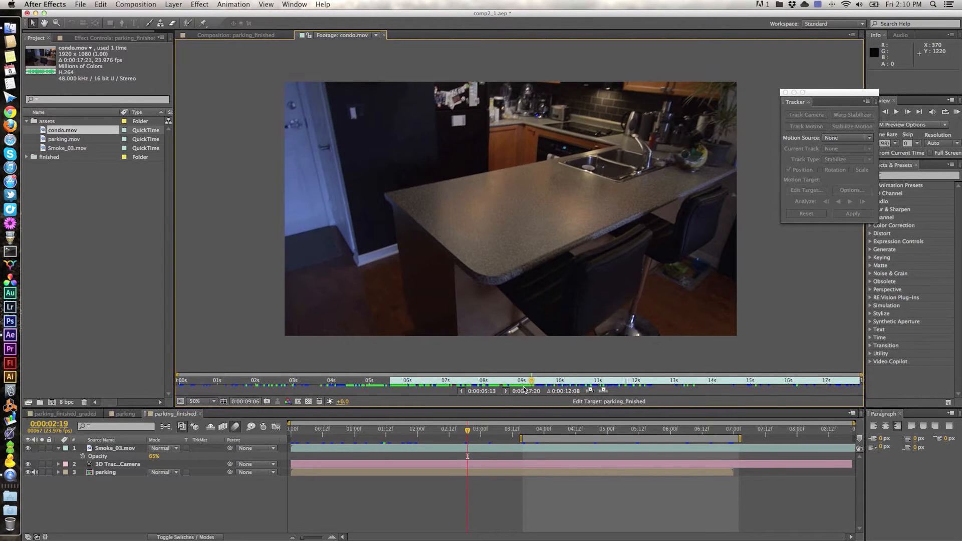
left_click(506, 391)
Step: Create a new composition from the trimmed condo.mov clip
left_click_drag(60, 130, 51, 403)
left_click_drag(72, 138, 78, 210)
left_click(78, 166)
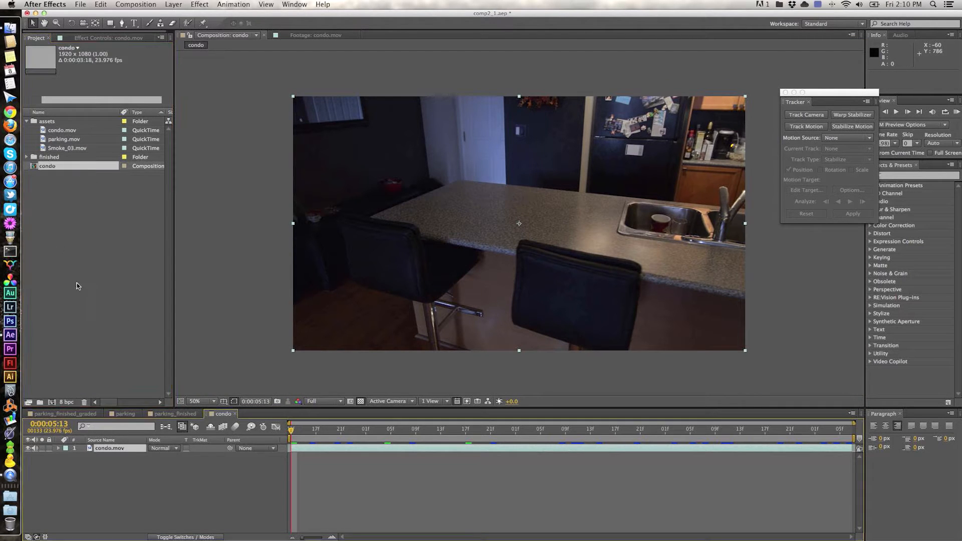
left_click(320, 454)
mouse_move(292, 432)
left_mouse_down()
mouse_move(691, 453)
mouse_move(777, 440)
mouse_move(291, 441)
left_mouse_up()
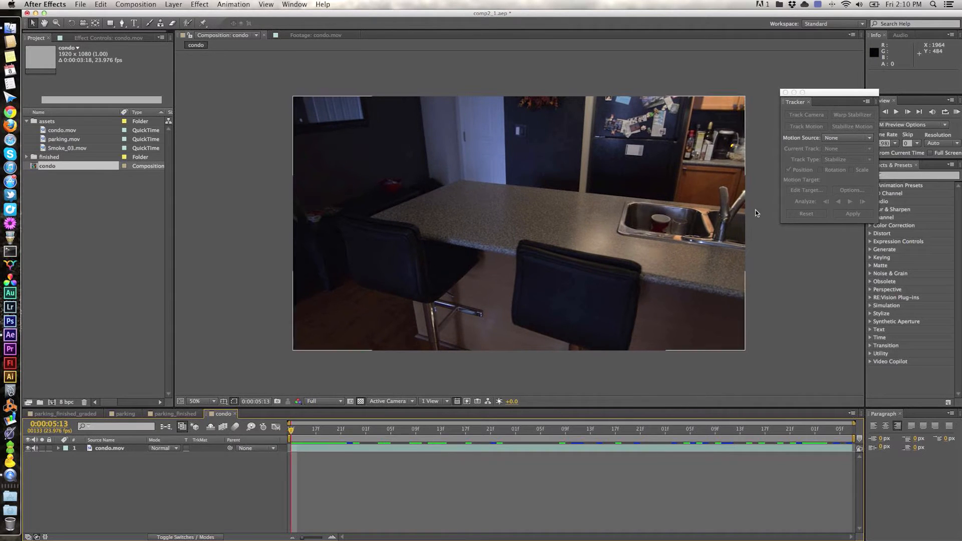
Step: Search the effects and presets for "tracker" and clear the search
left_click_drag(817, 92, 792, 62)
left_click(896, 176)
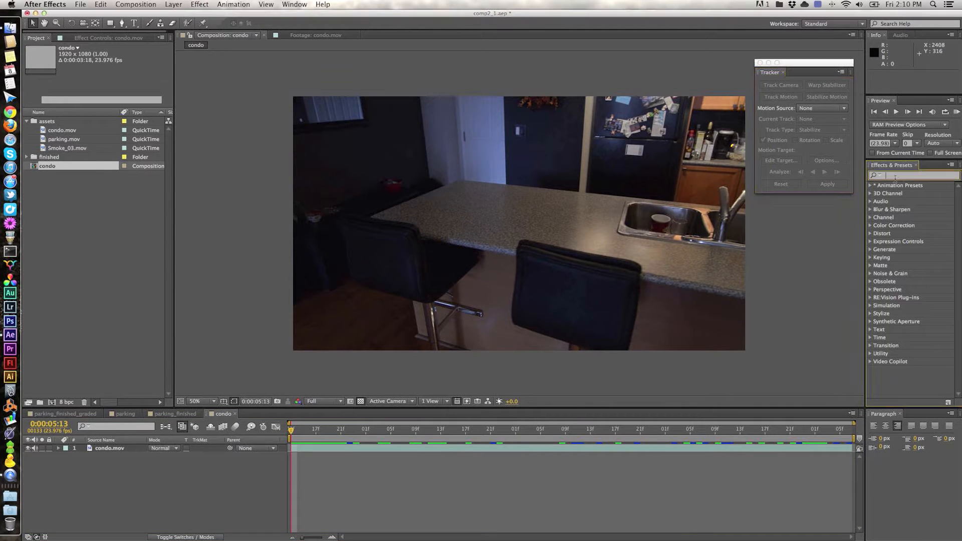
type("tracker")
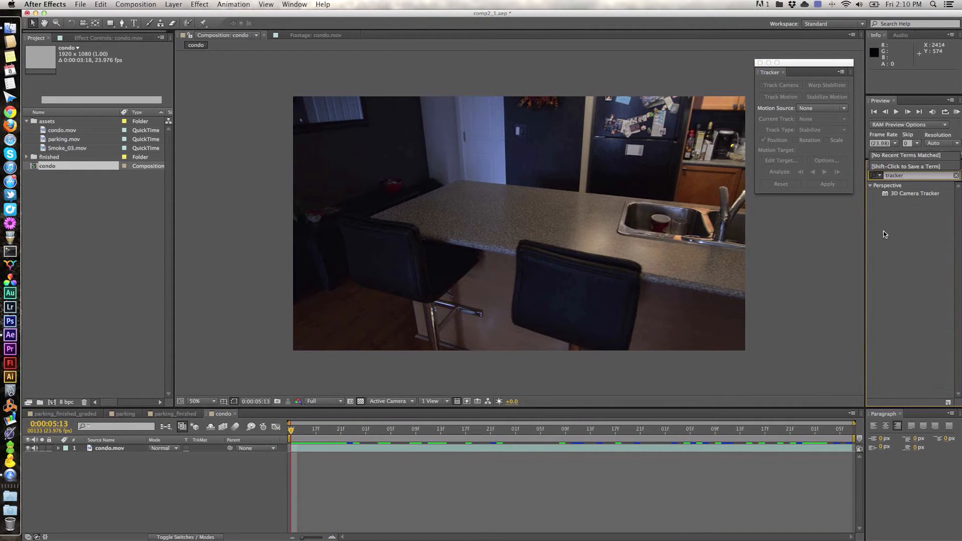
left_click(911, 232)
left_click(890, 167)
left_click(909, 195)
left_click(956, 175)
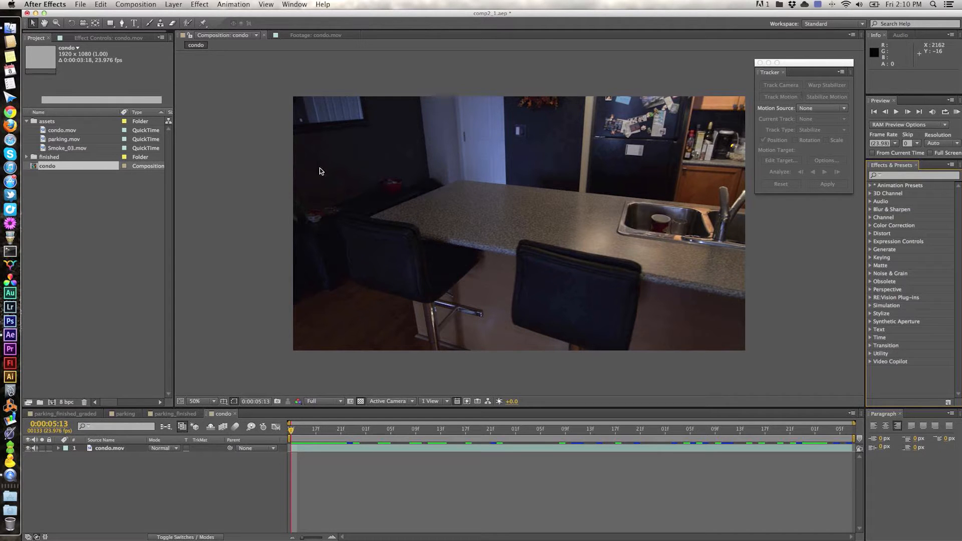
Step: Start Track Camera on the condo.mov layer to analyze the shot
left_click(294, 4)
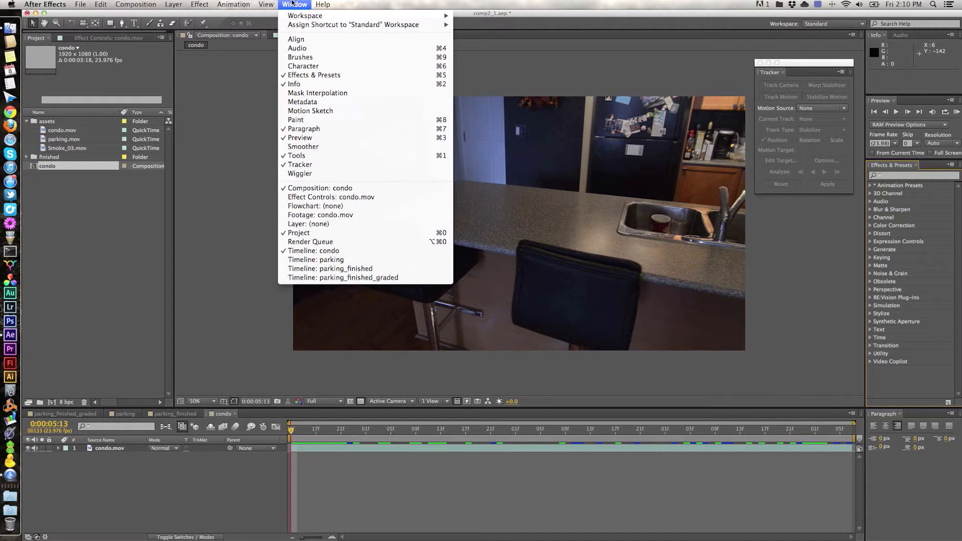
left_click(301, 164)
left_click_drag(805, 64, 810, 64)
left_click(126, 448)
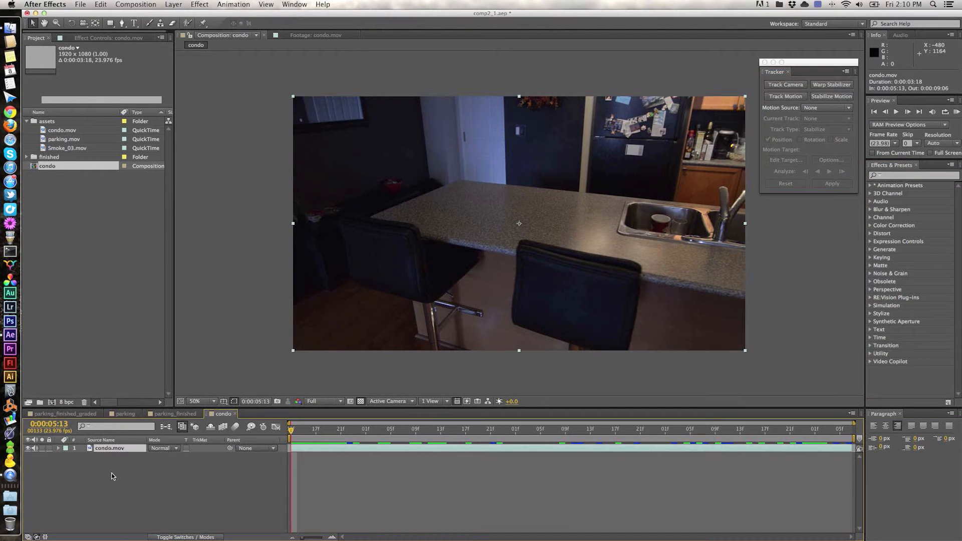
left_click(785, 86)
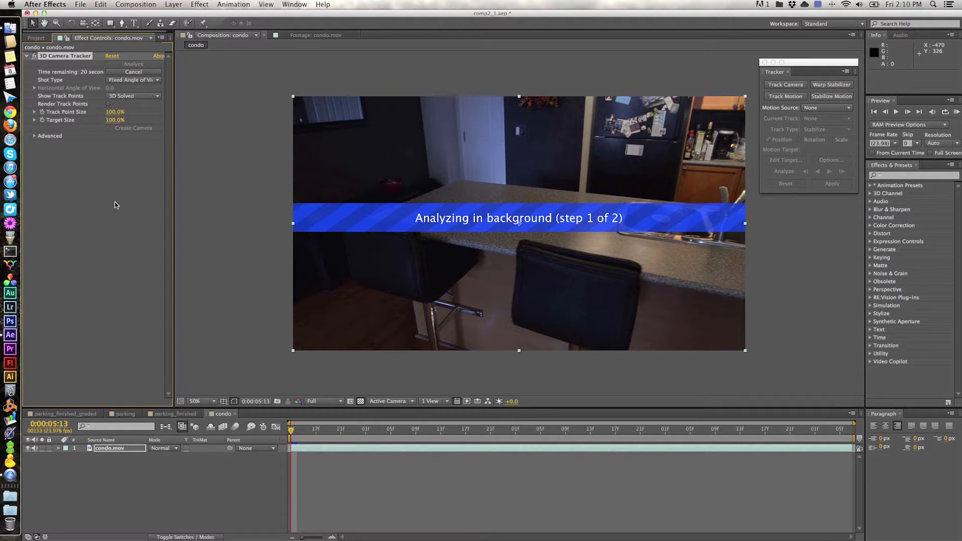
Step: Check the Mac's processor and memory specifications, and close the system information
left_click(11, 4)
left_click(256, 194)
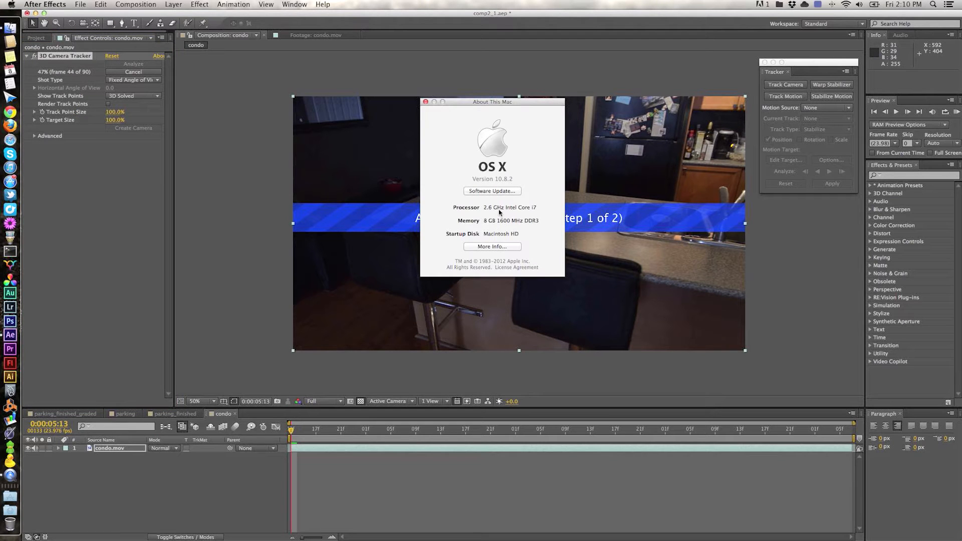
left_click(425, 102)
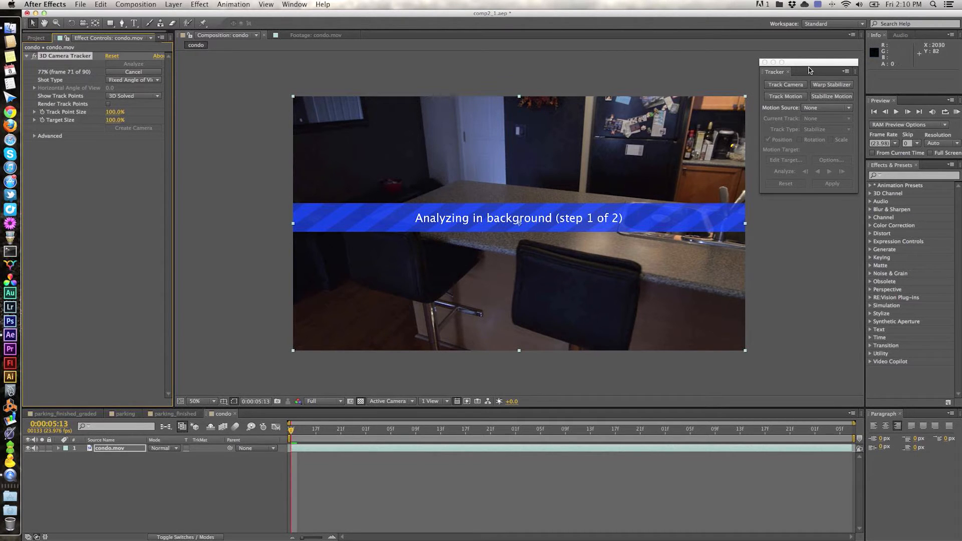
left_click_drag(808, 63, 812, 60)
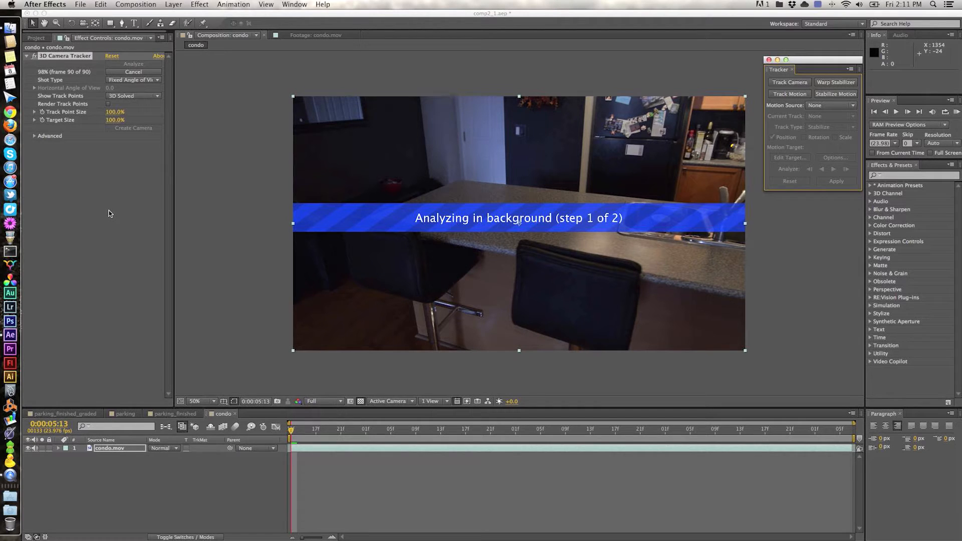
Step: Enable Render Track Points in the 3D Camera Tracker and scrub to 0:00:08:03 with the effect selected
left_click(111, 231)
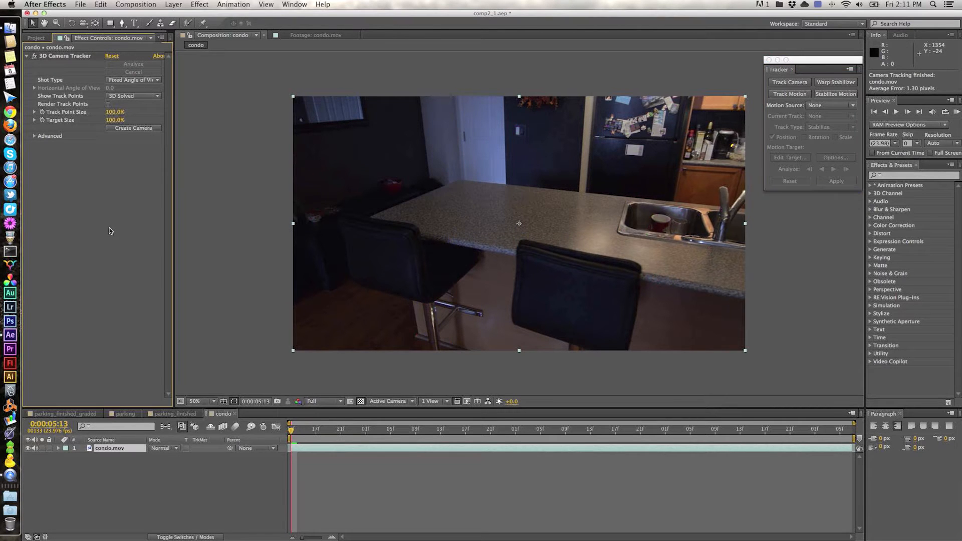
key("space")
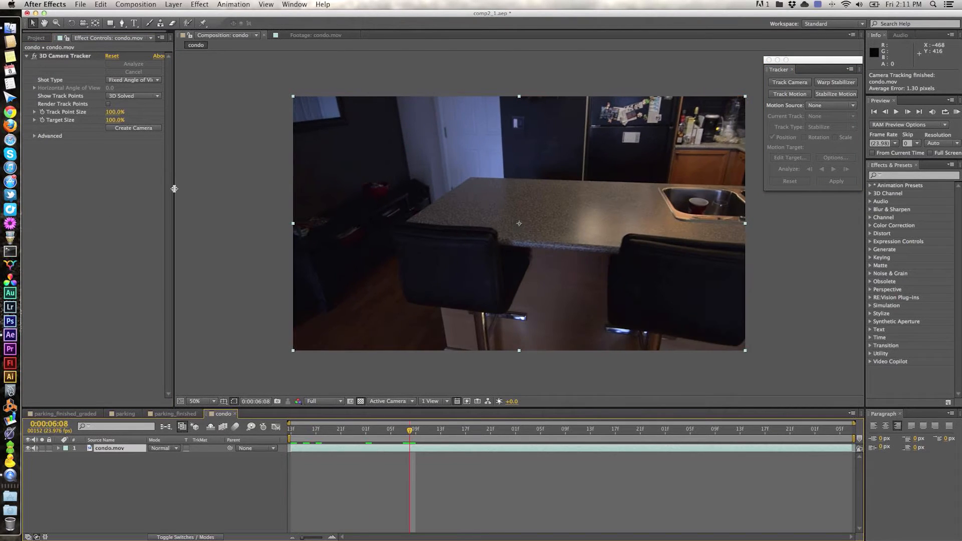
left_click(108, 104)
left_click(65, 55)
mouse_move(530, 226)
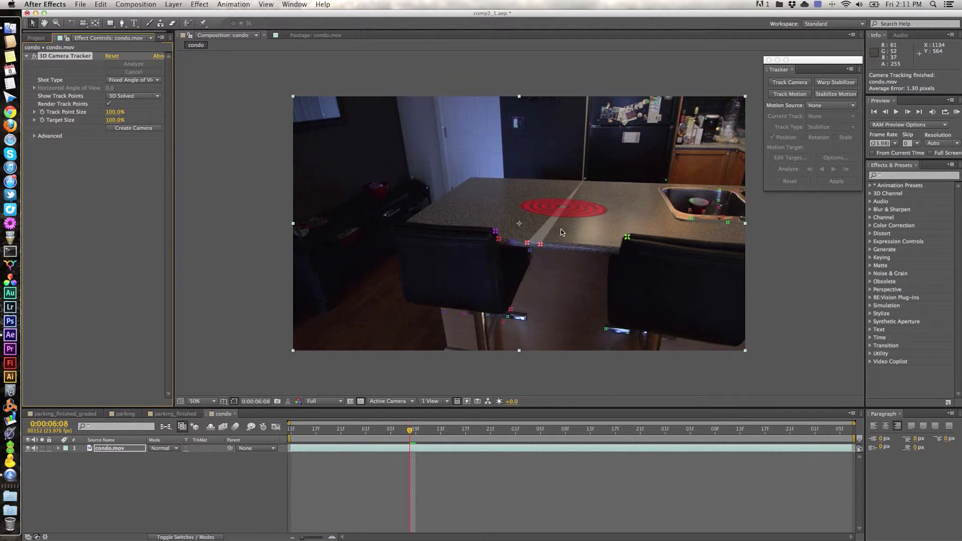
left_click_drag(415, 434, 678, 429)
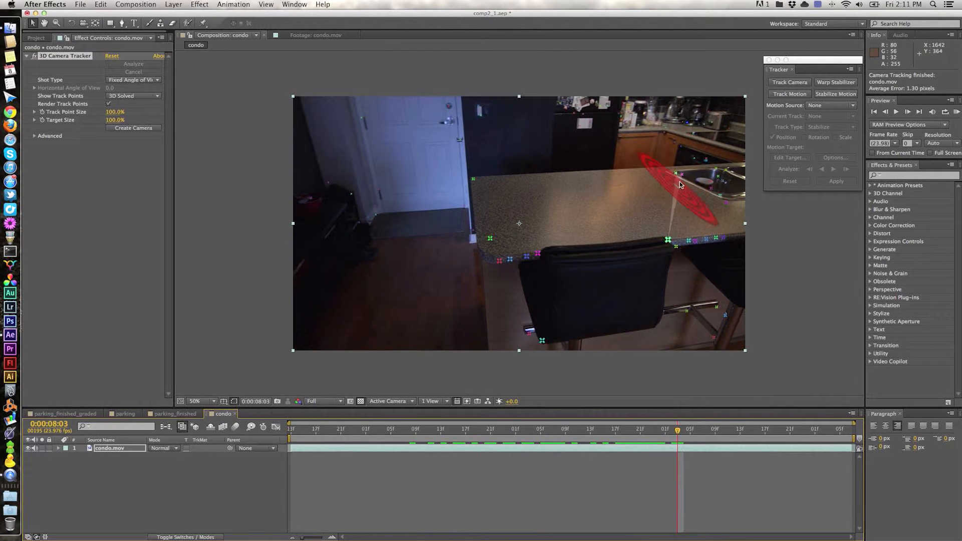
Step: Expand the tracker's advanced settings and review the Shot Type and Show Track Points options
left_click(34, 136)
left_click(90, 197)
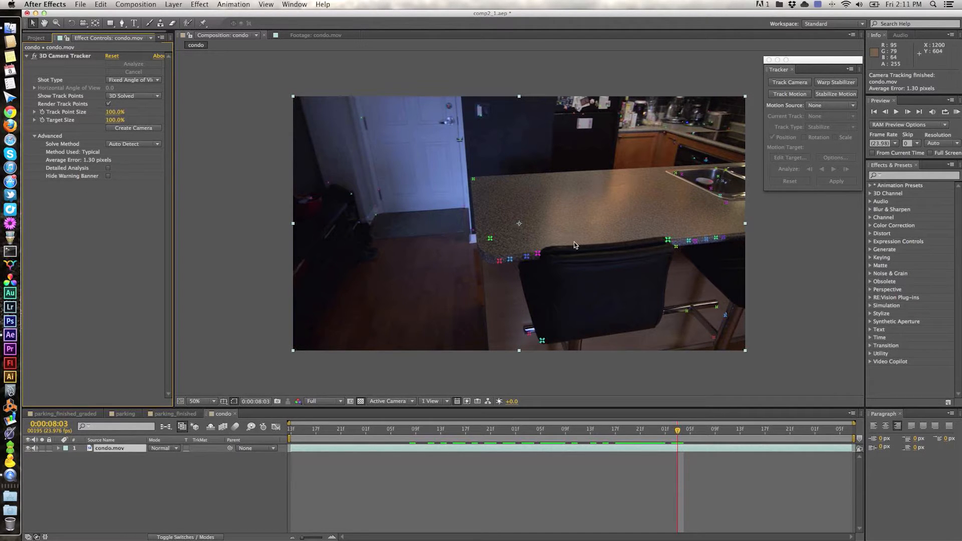
left_click(122, 80)
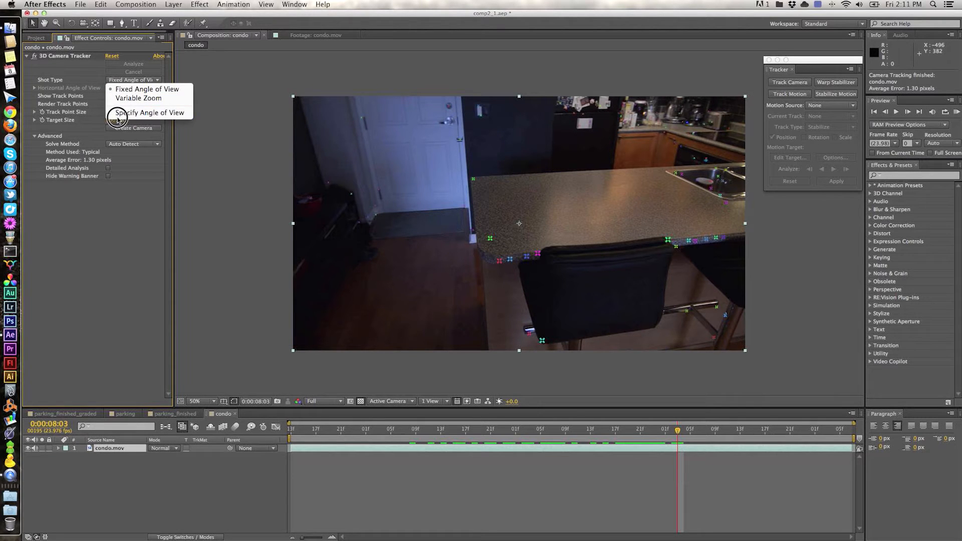
left_click(81, 77)
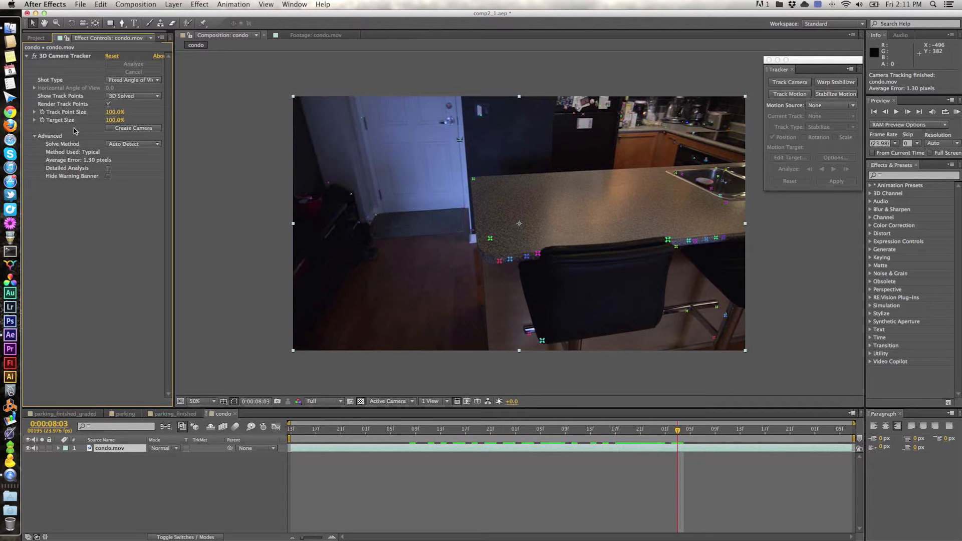
left_click(133, 96)
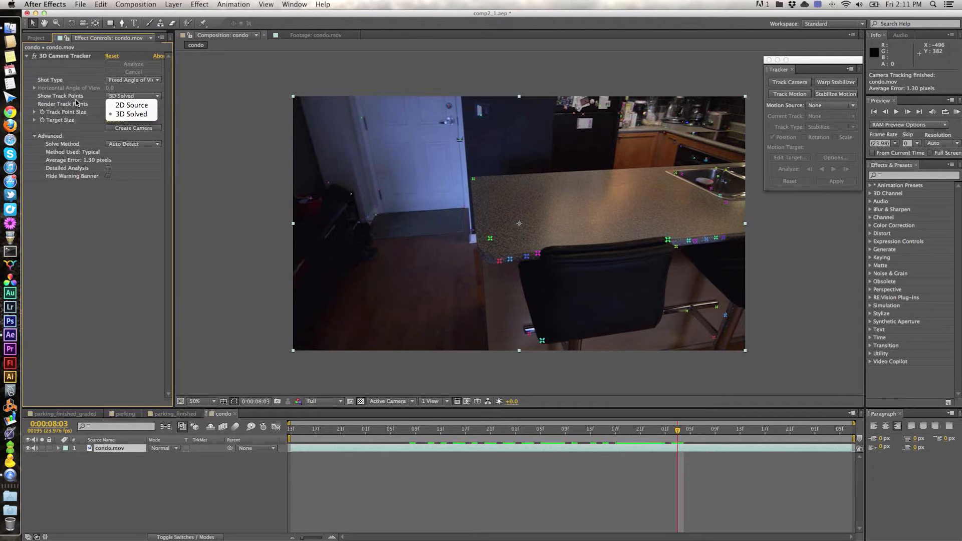
left_click(75, 98)
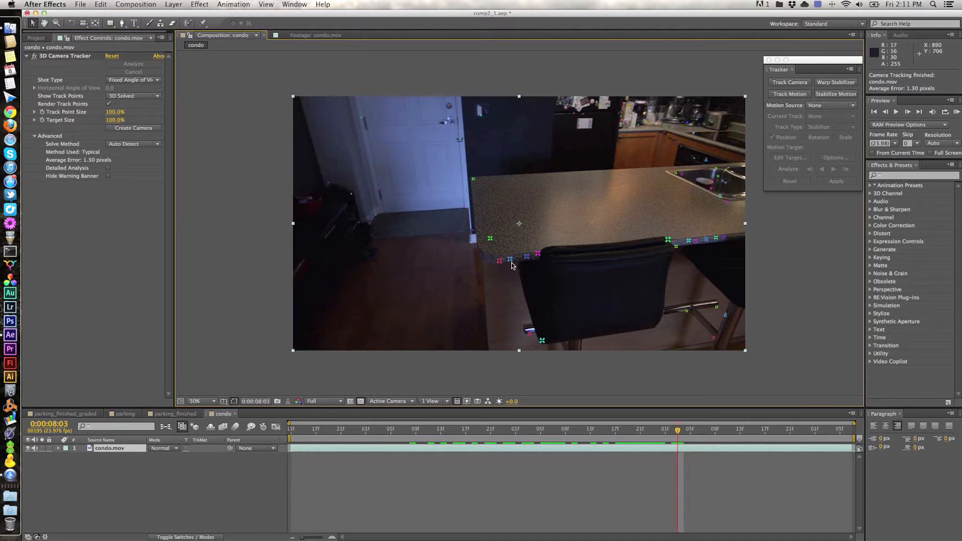
left_click(115, 160)
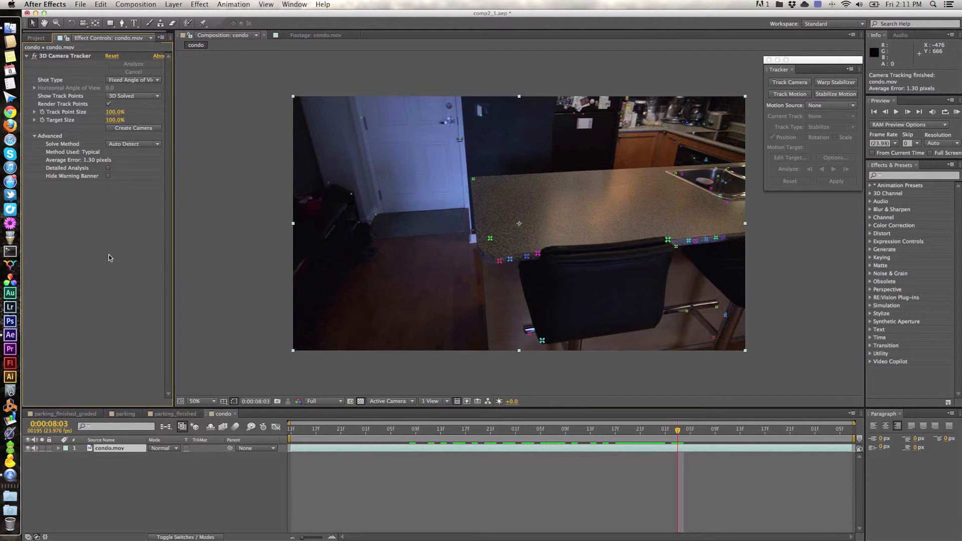
Step: Set the camera tracker's Track Point Size to 240% and Target Size to 79%
left_click(65, 55)
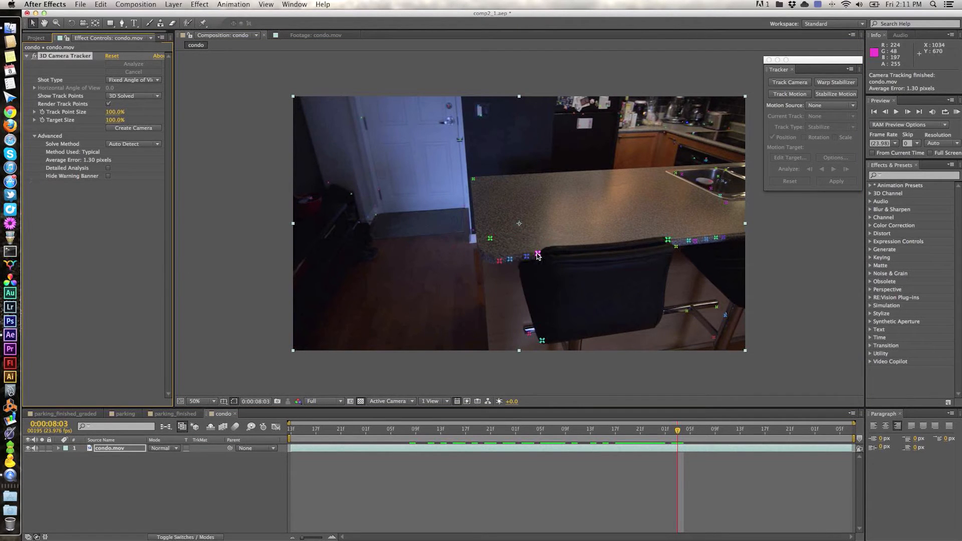
left_click_drag(114, 120, 57, 123)
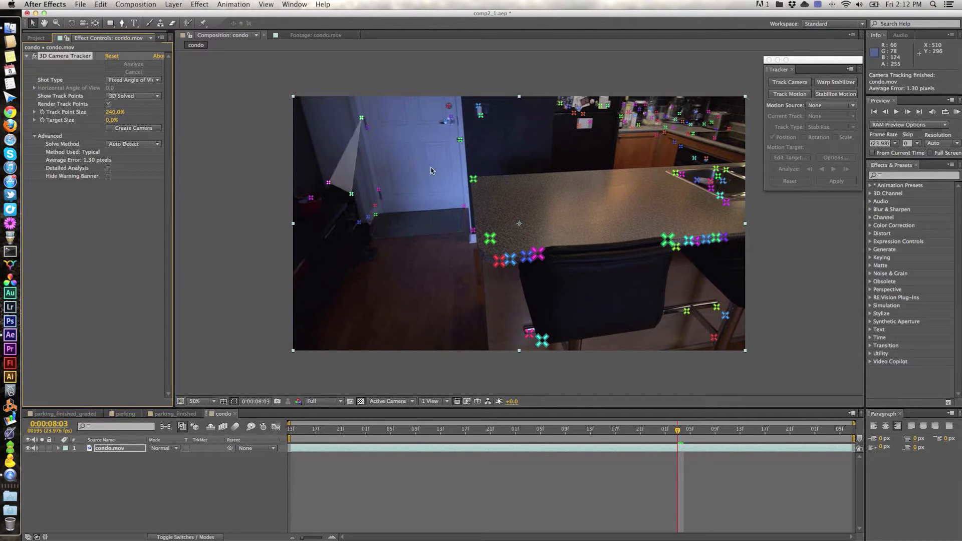
left_click_drag(114, 120, 158, 121)
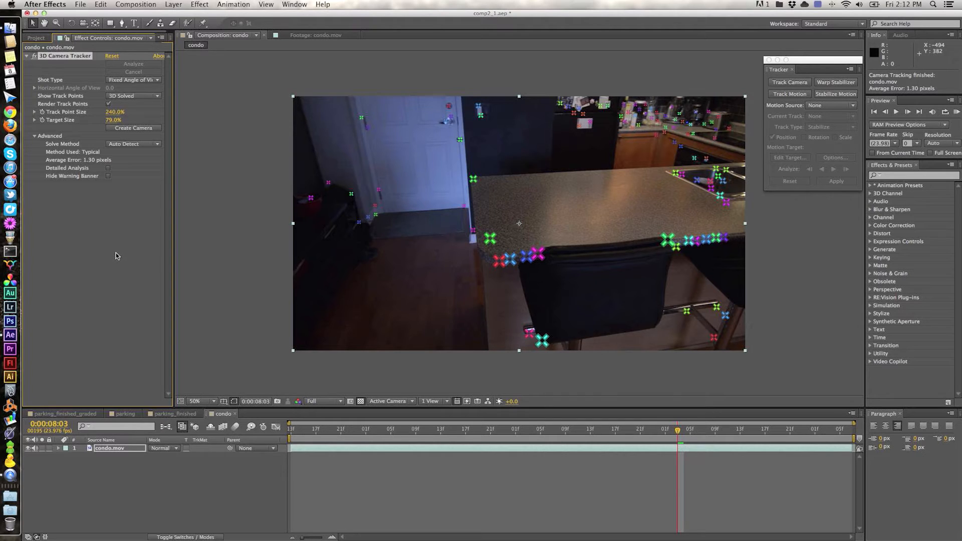
Step: Review the tracker's Solve Method options and inspect the track points at 0:00:08:11
left_click(131, 144)
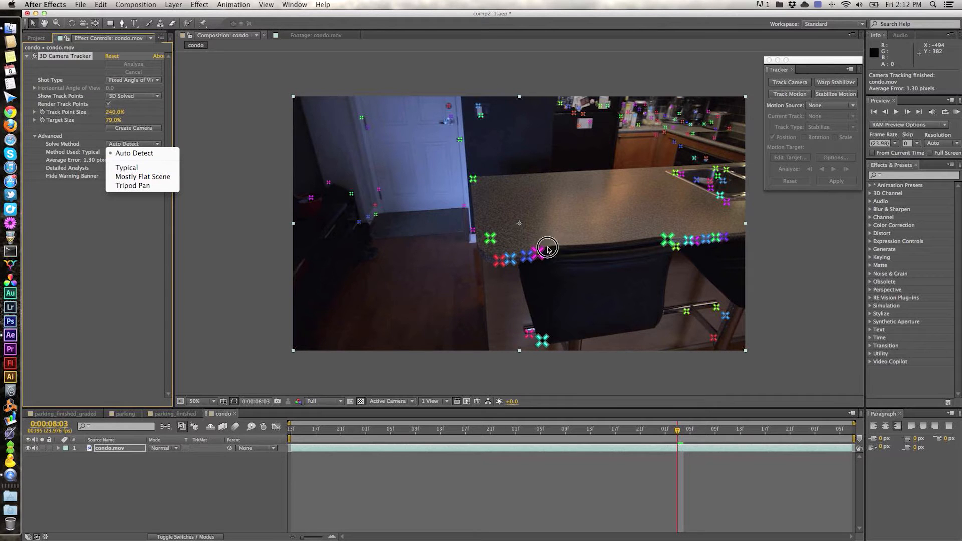
left_click(559, 196)
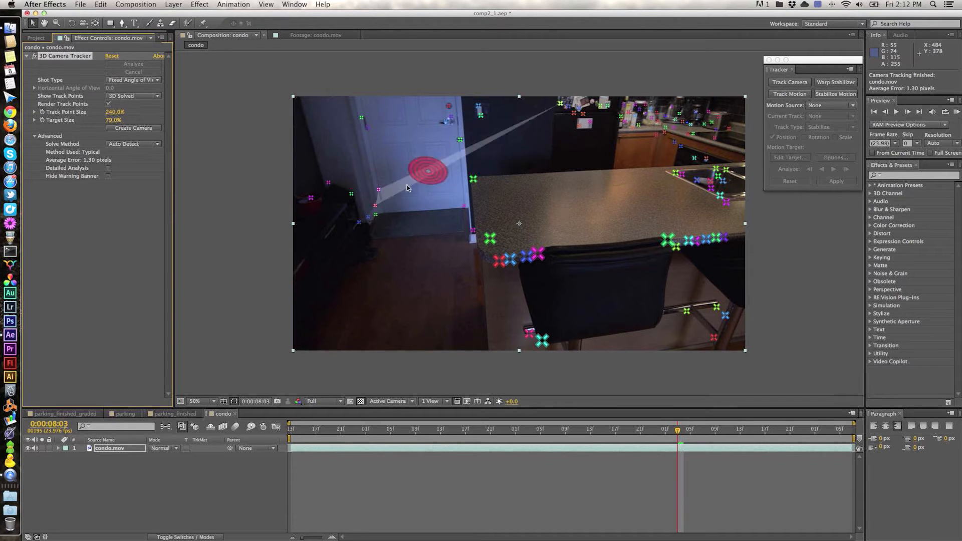
left_click_drag(677, 430, 728, 432)
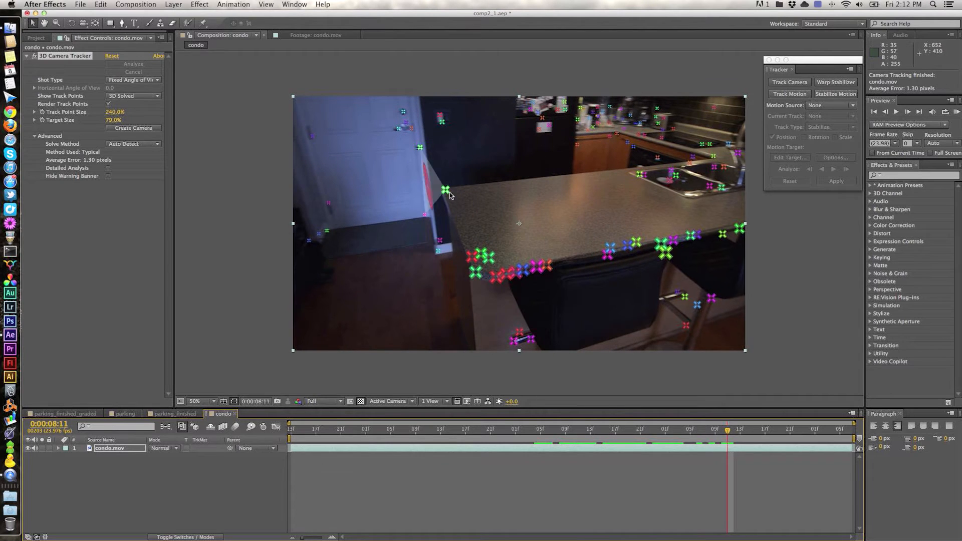
left_click(134, 145)
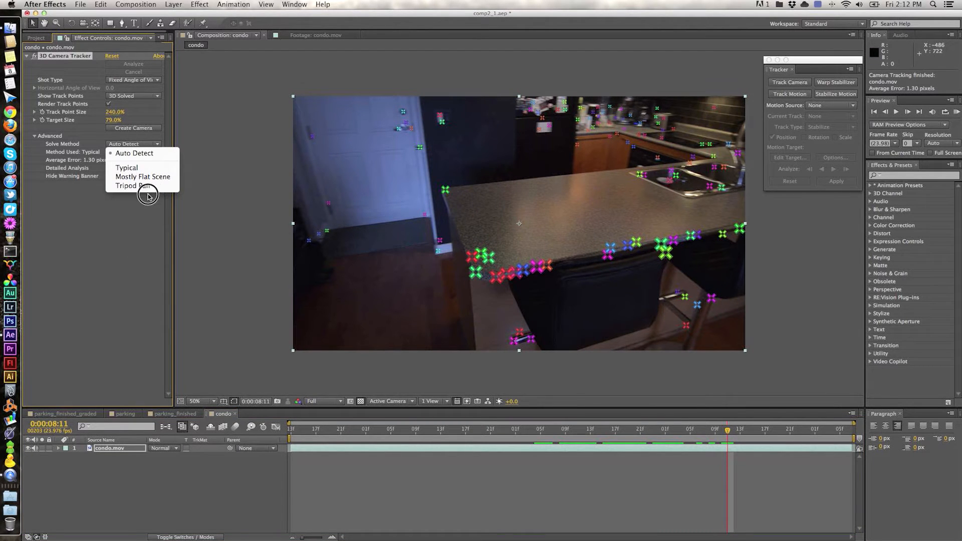
left_click(119, 198)
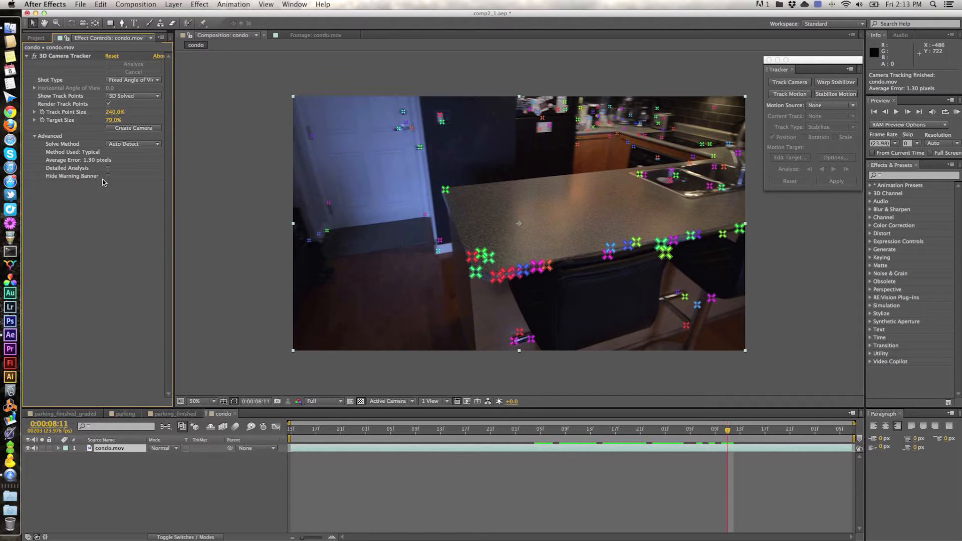
left_click(772, 101)
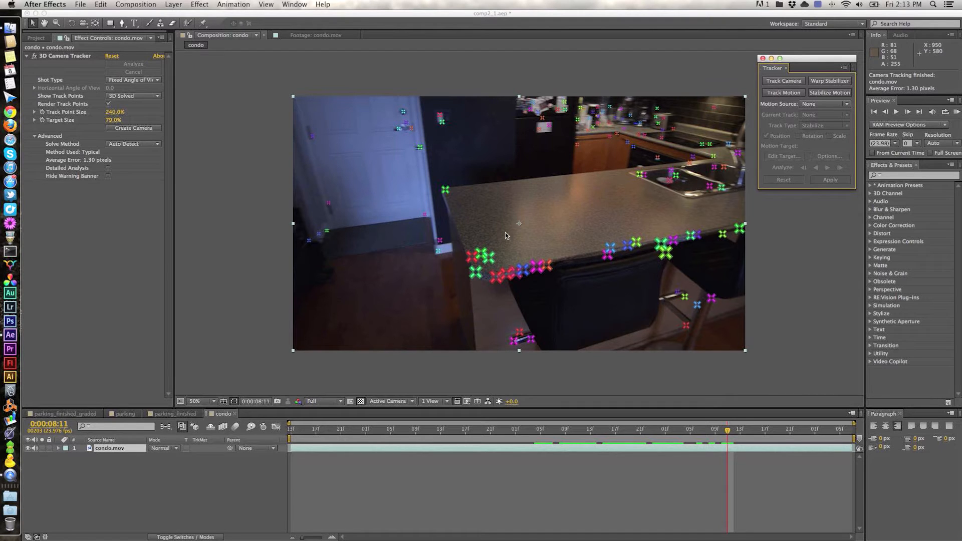
left_click(126, 232)
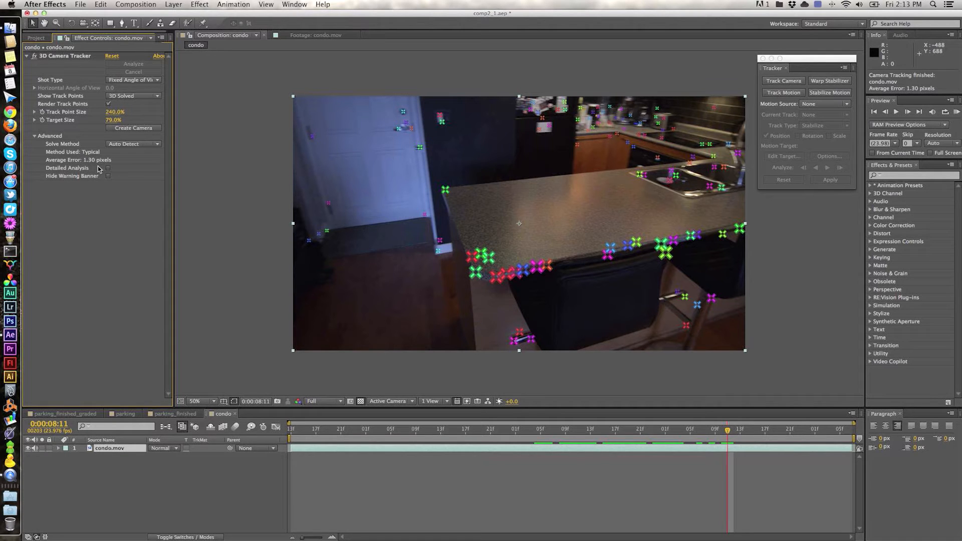
left_click(445, 191)
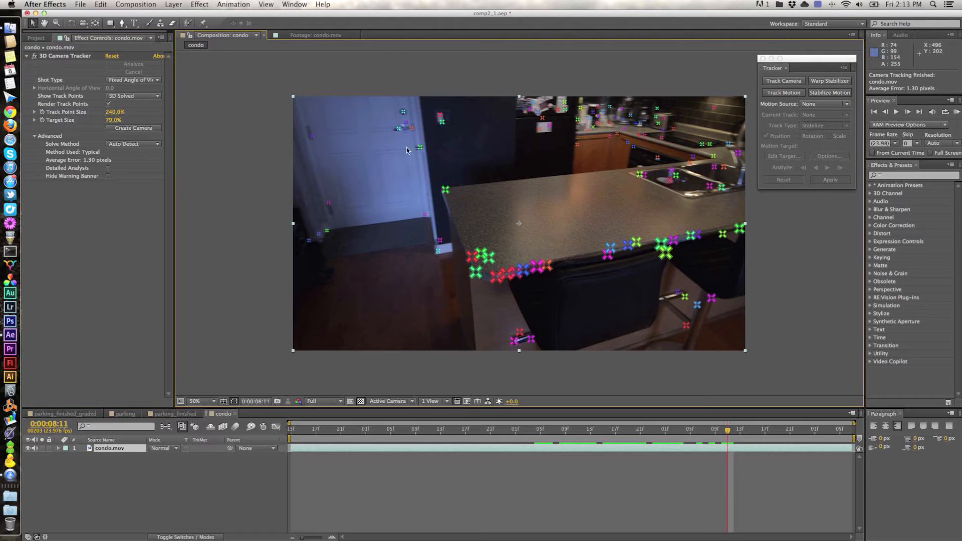
Step: Try deleting the track point at the countertop's front corner at 0:00:07:15, and undo the deletion
left_click(80, 59)
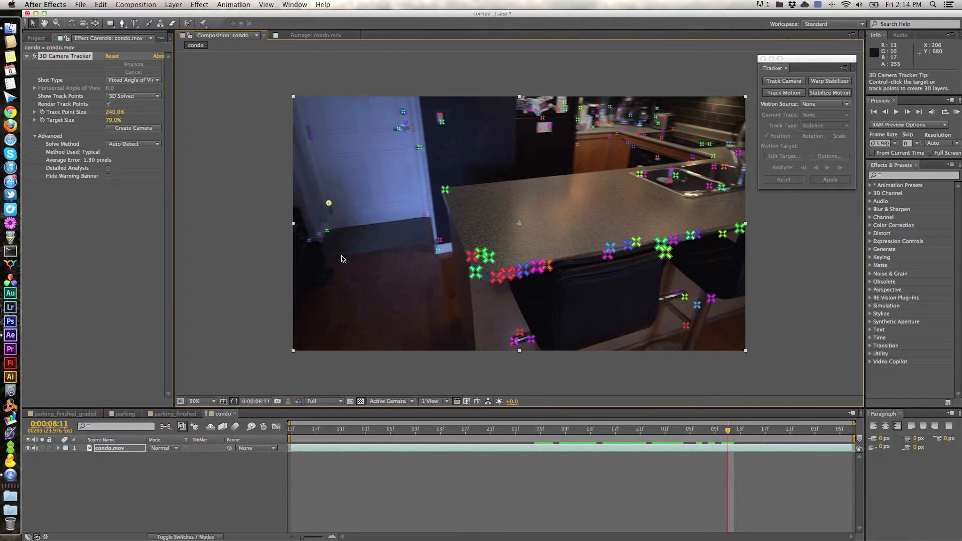
left_click_drag(689, 430, 604, 427)
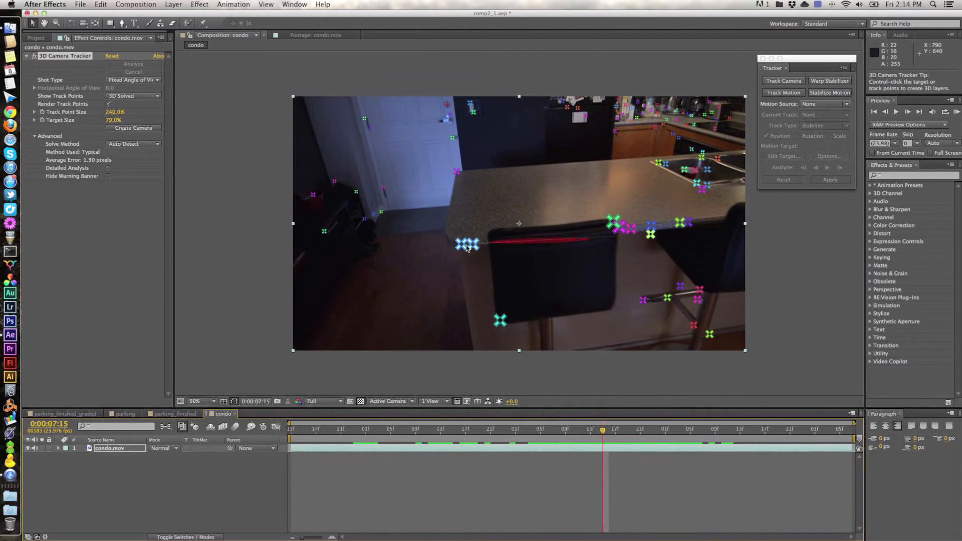
left_click(462, 244, "ctrl")
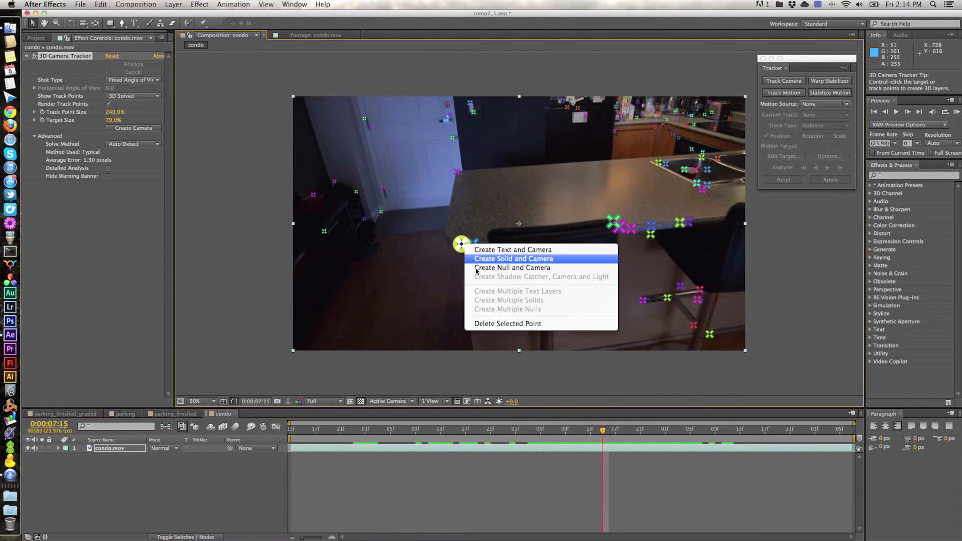
left_click(472, 324)
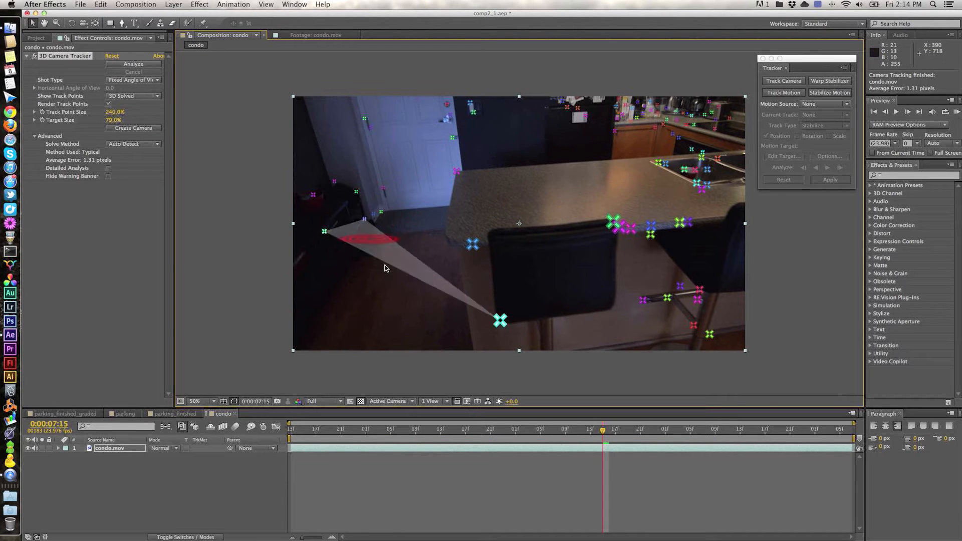
key("super+z")
Step: Delete the magenta track point on the countertop's front edge at 0:00:06:20
left_click_drag(601, 431, 484, 429)
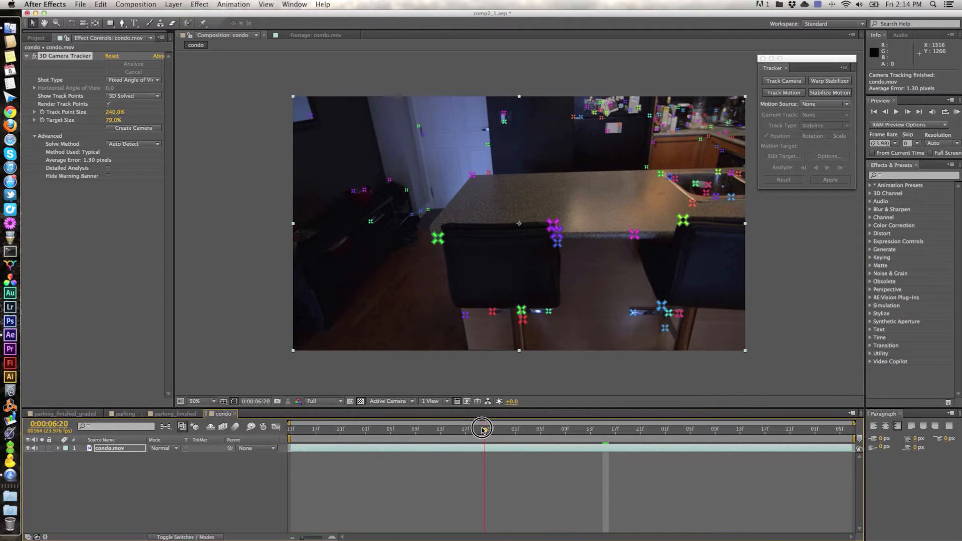
double_click(633, 236)
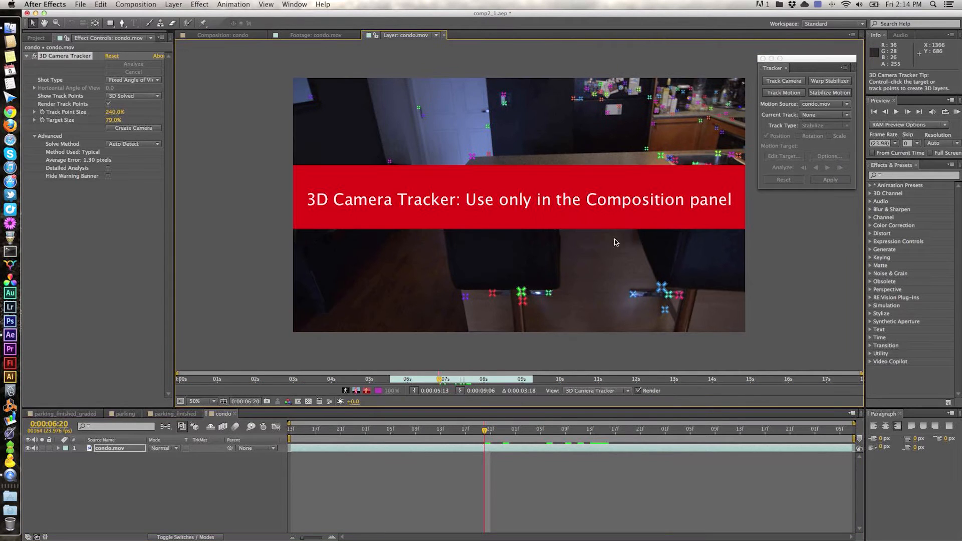
left_click(443, 35)
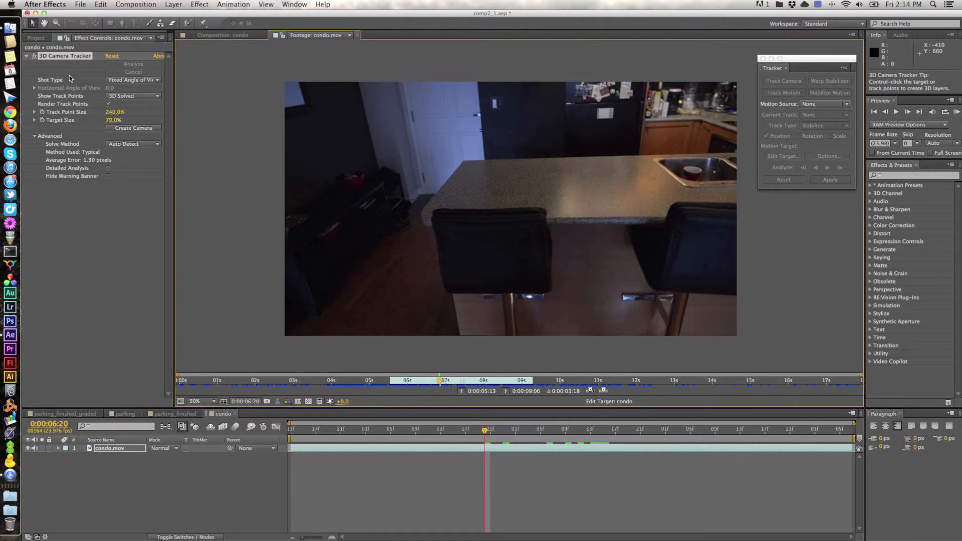
left_click(68, 57)
right_click(636, 237)
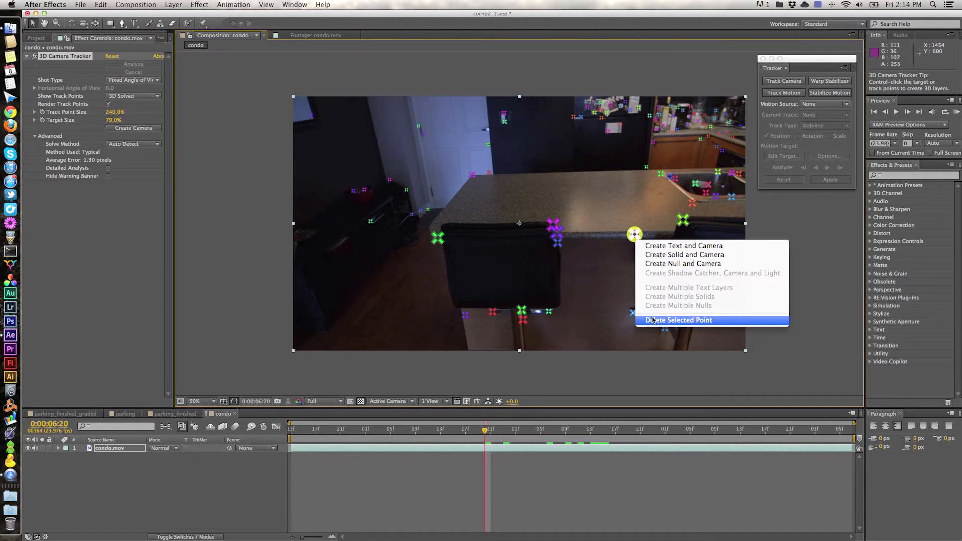
left_click(661, 320)
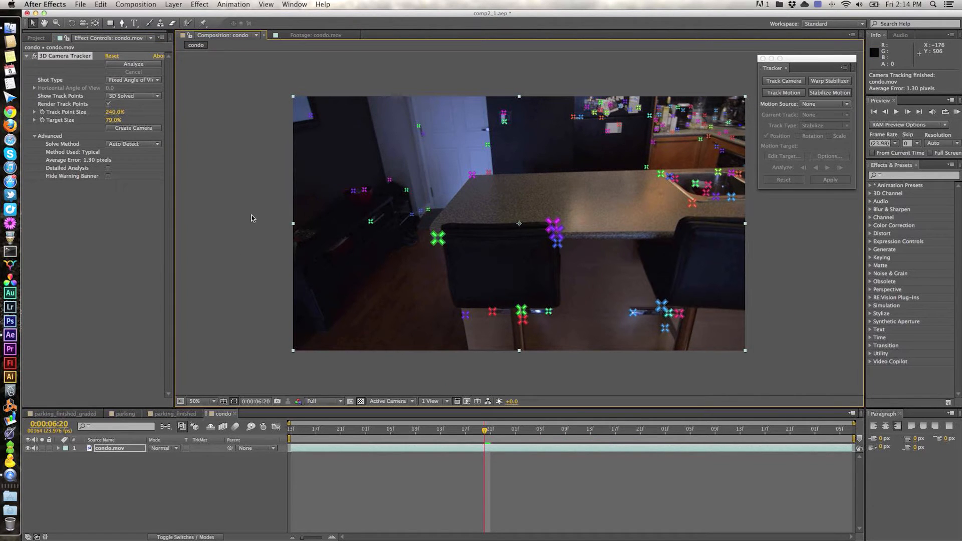
Step: Move to 0:00:08:09 and set the camera tracker's Track Point Size to 150%
left_click_drag(506, 432, 714, 426)
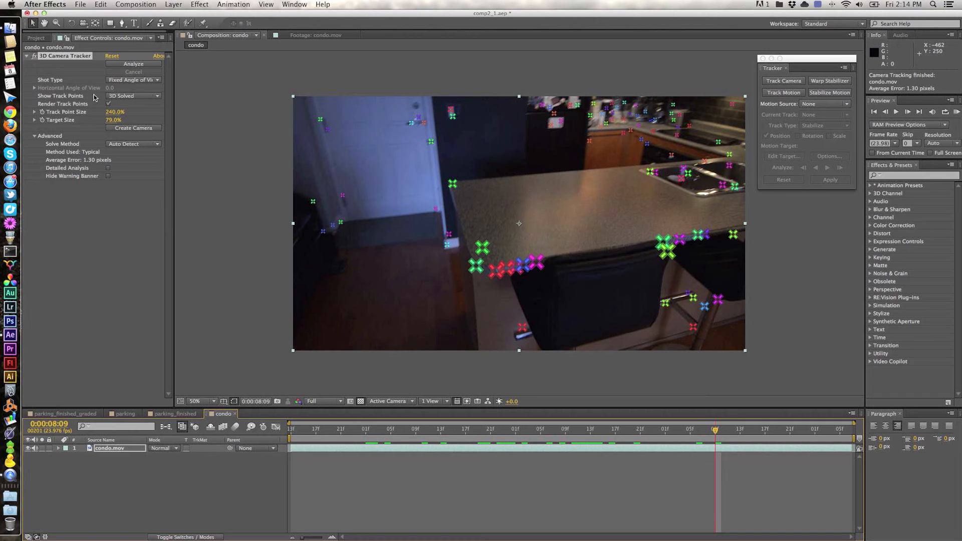
left_click_drag(115, 113, 69, 113)
Step: Try different combinations of track points along the countertop's front edge and corners to align the target plane
left_click(677, 240)
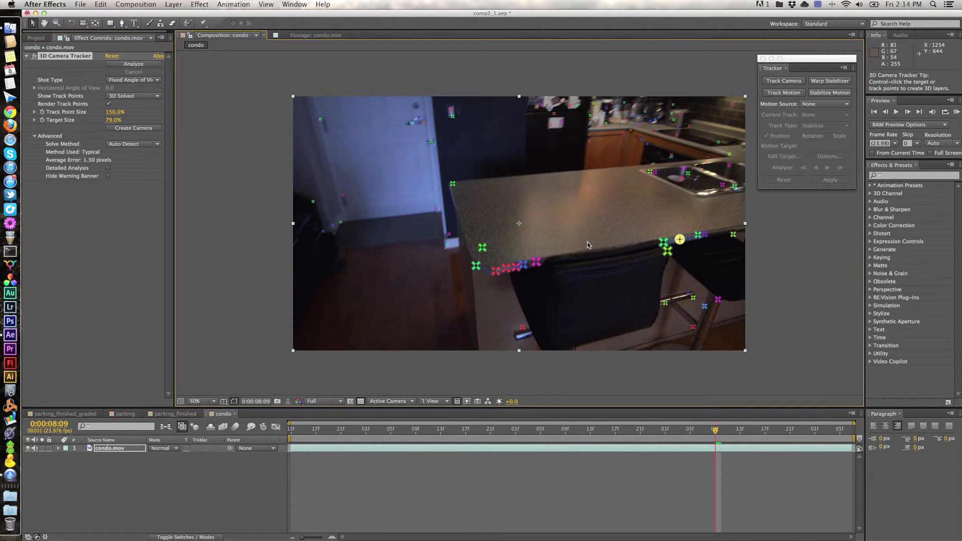
left_click_drag(663, 242, 452, 185)
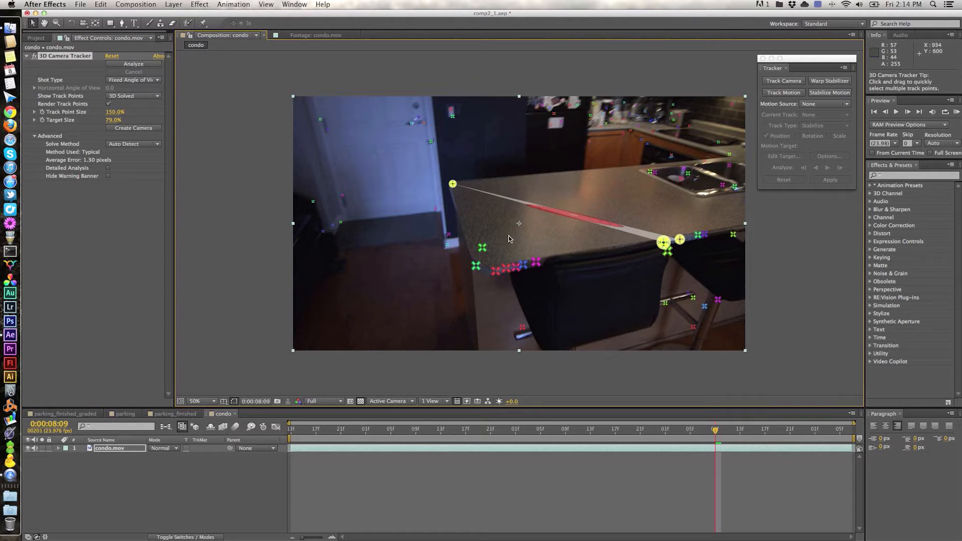
left_click_drag(478, 222, 501, 214)
left_click(453, 184)
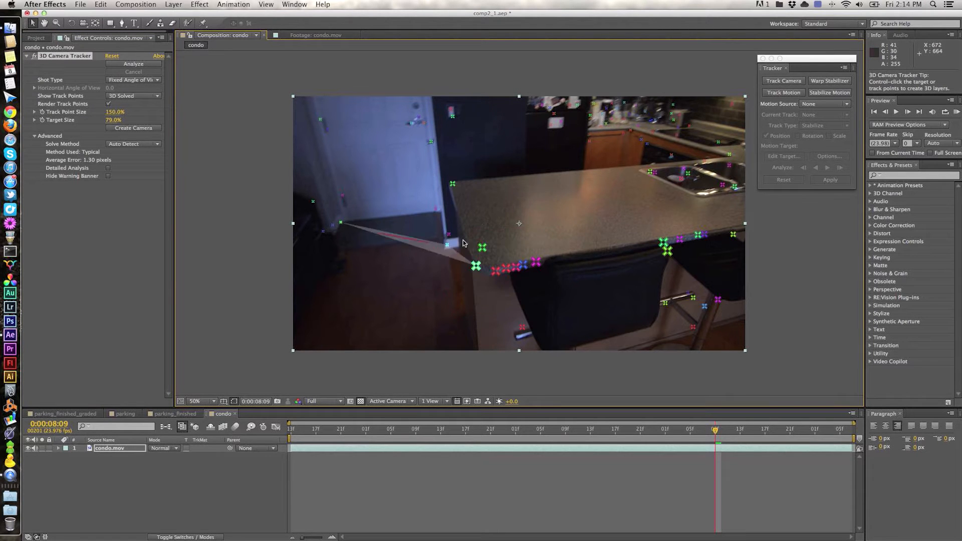
left_click(482, 247, "shift")
left_click(476, 266, "shift")
left_click(506, 268, "shift")
left_click(517, 267, "shift")
left_click(563, 213)
Step: Try a target plane from the countertop's back corner, front corner and front-edge points, reposition the target, and clear the selection
left_click(453, 184)
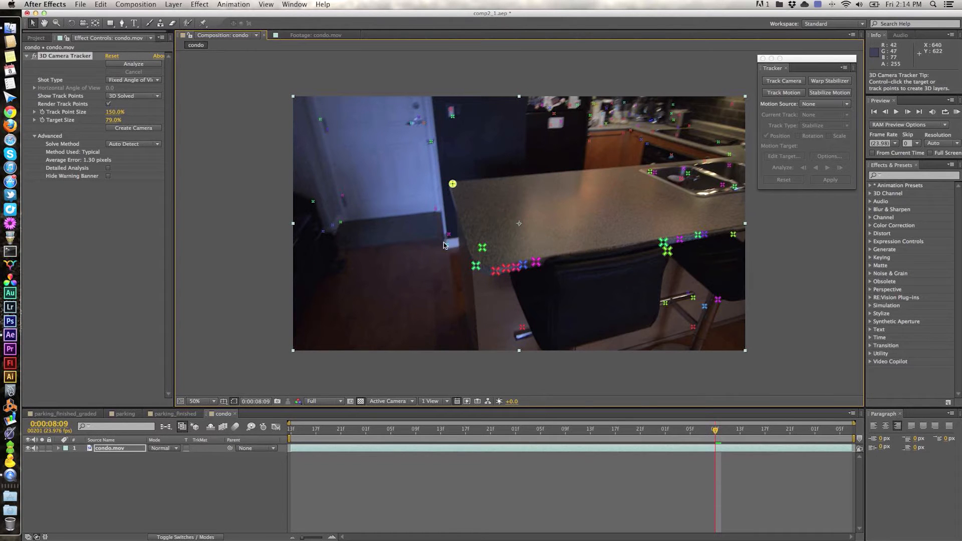
left_click(536, 263, "shift")
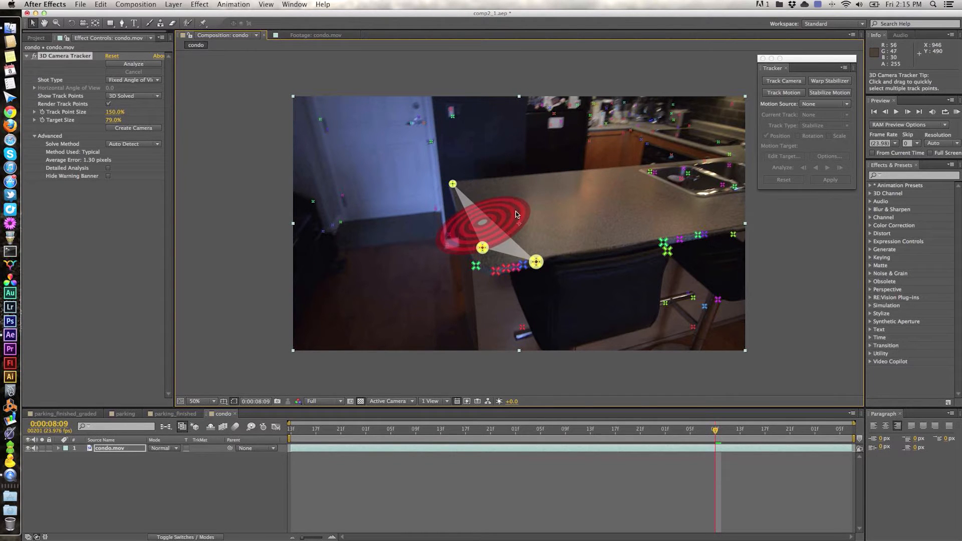
left_click_drag(485, 226, 425, 253)
left_click(516, 188)
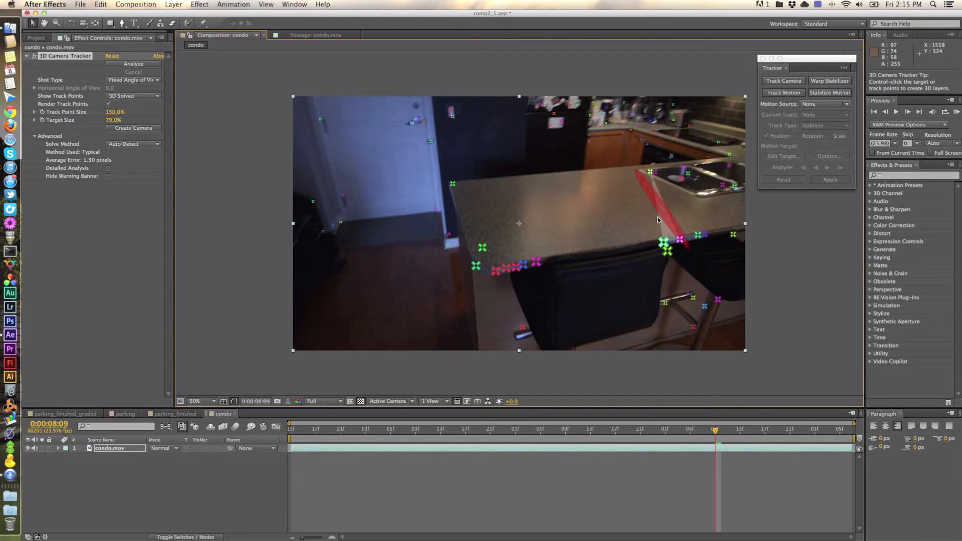
Step: Create a text layer and camera at 0:00:08:08 from three countertop track points, with the target placed mid-counter
left_click(452, 184, "shift")
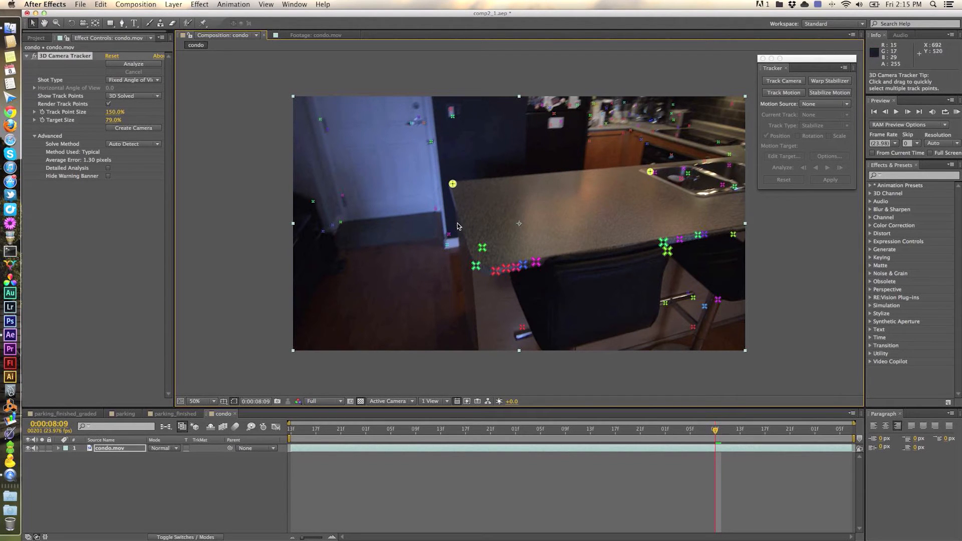
left_click(485, 250, "shift")
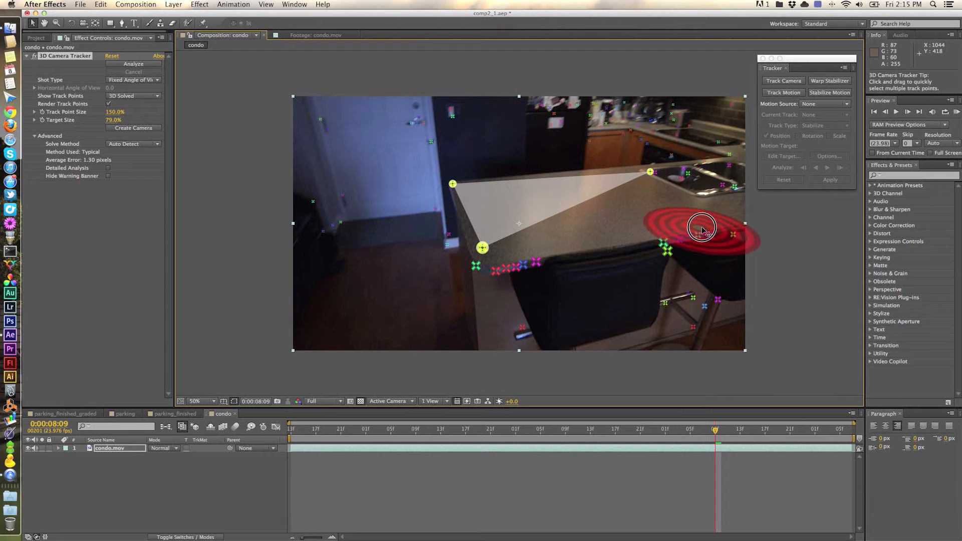
key("Page_Up")
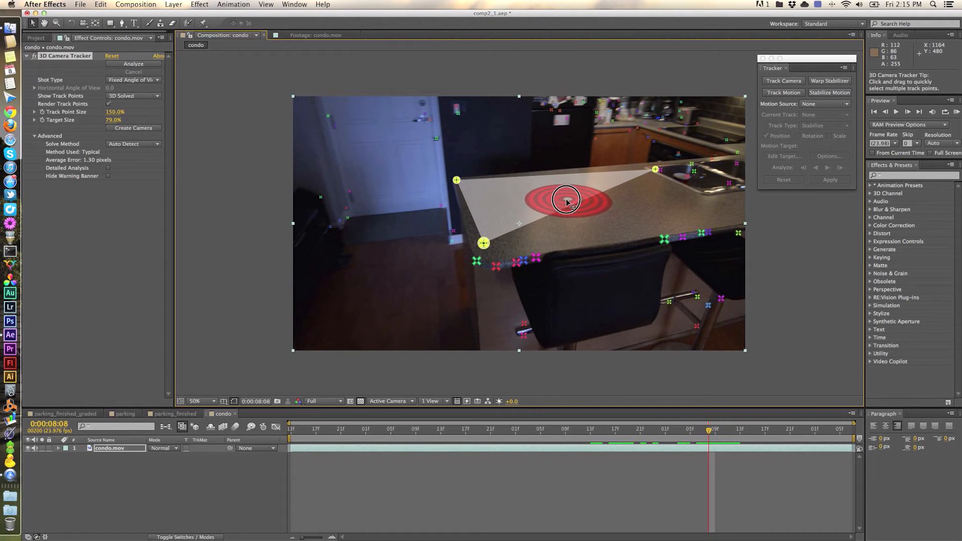
right_click(569, 203)
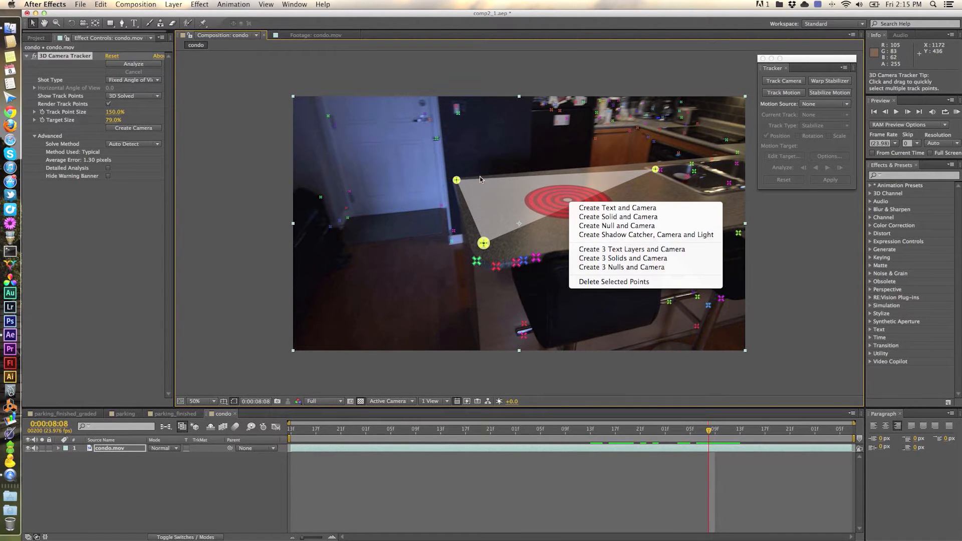
left_click(615, 207)
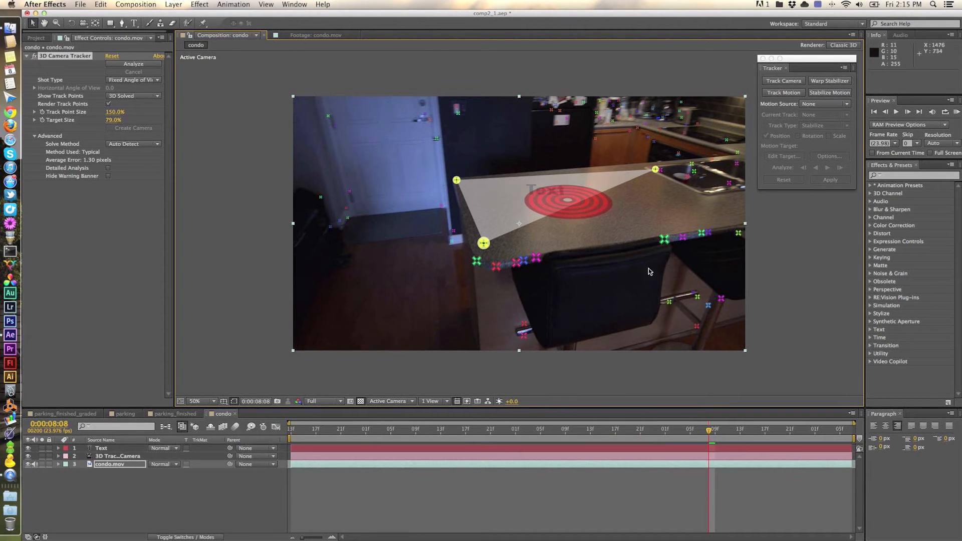
left_click(415, 340)
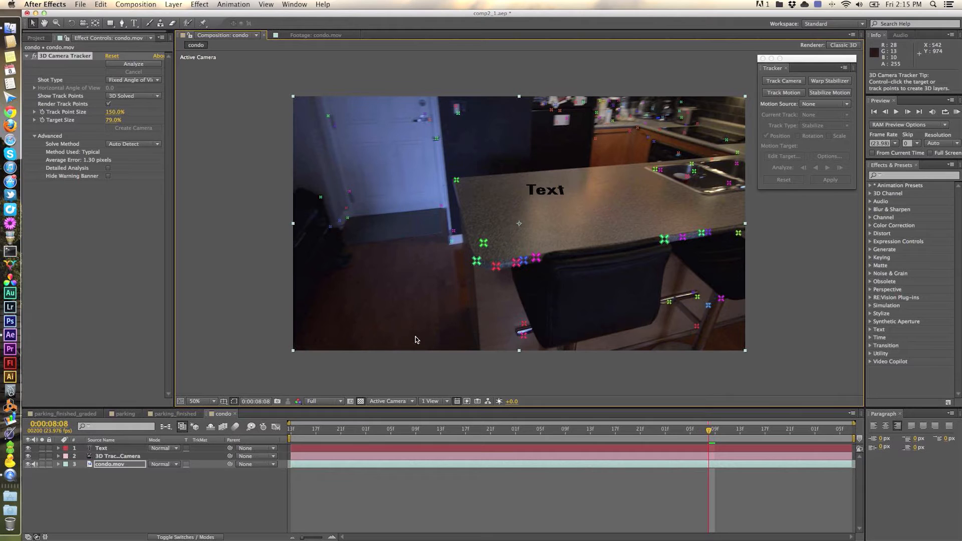
Step: Inspect the new Text and 3D Tracker Camera layers in the timeline
left_click(122, 448)
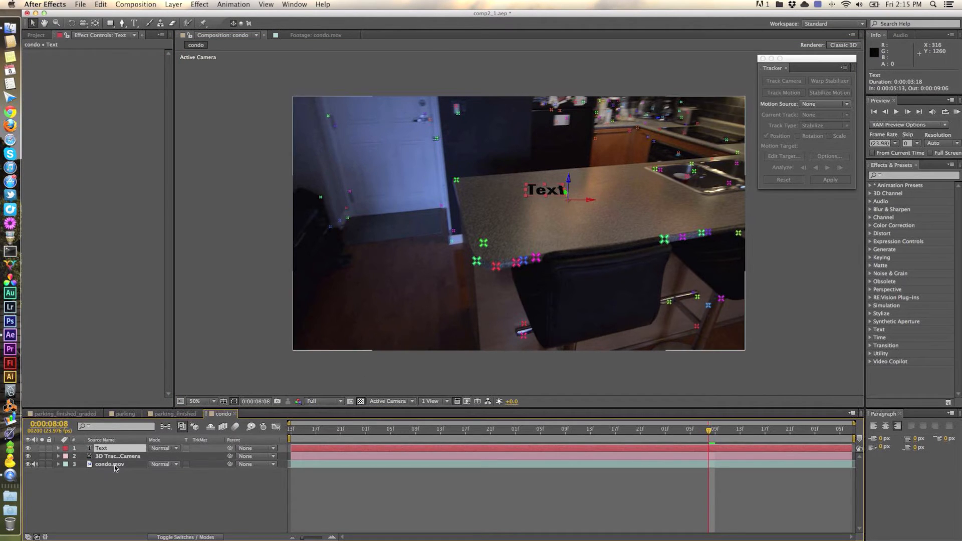
left_click(115, 457)
right_click(242, 246)
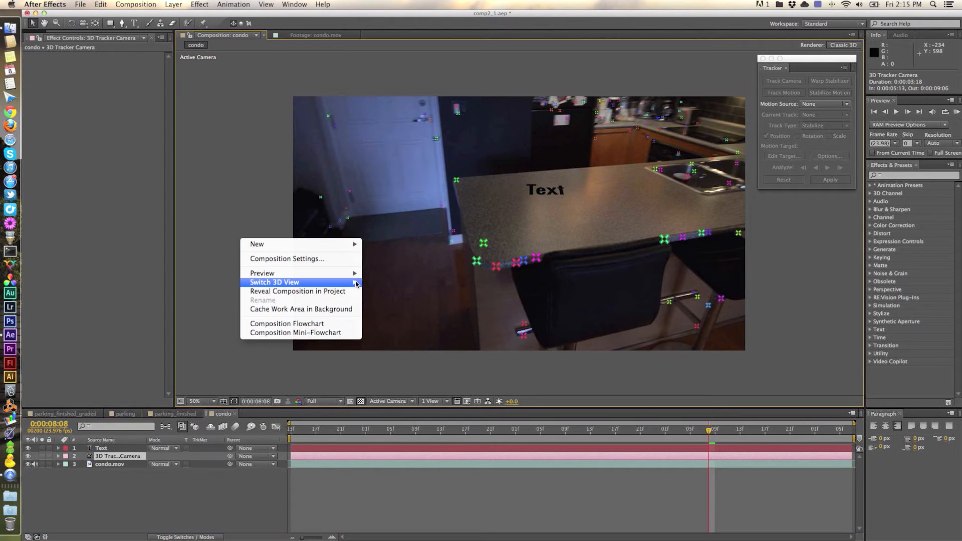
left_click(302, 367)
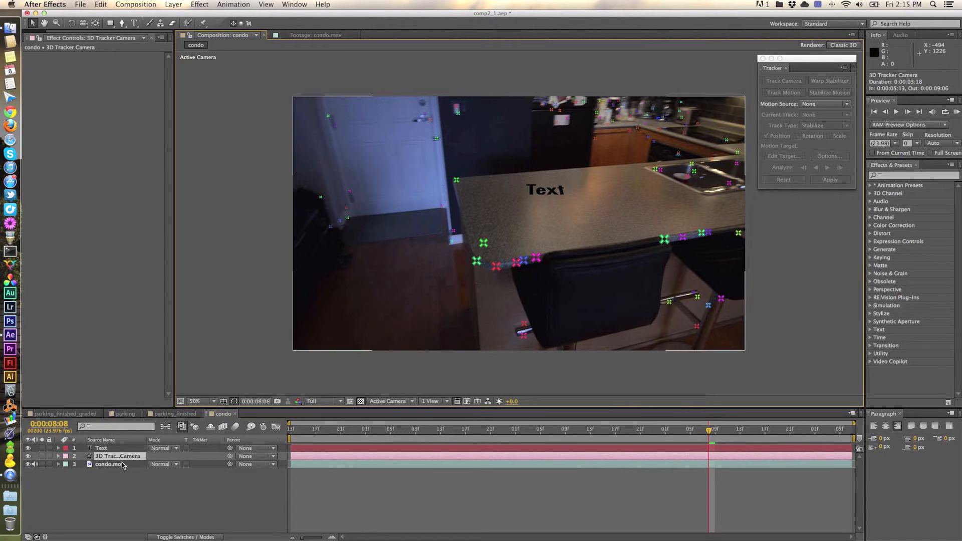
Step: Scale the Text layer to 395.2% and shift it along the countertop toward the sink
left_click(133, 449)
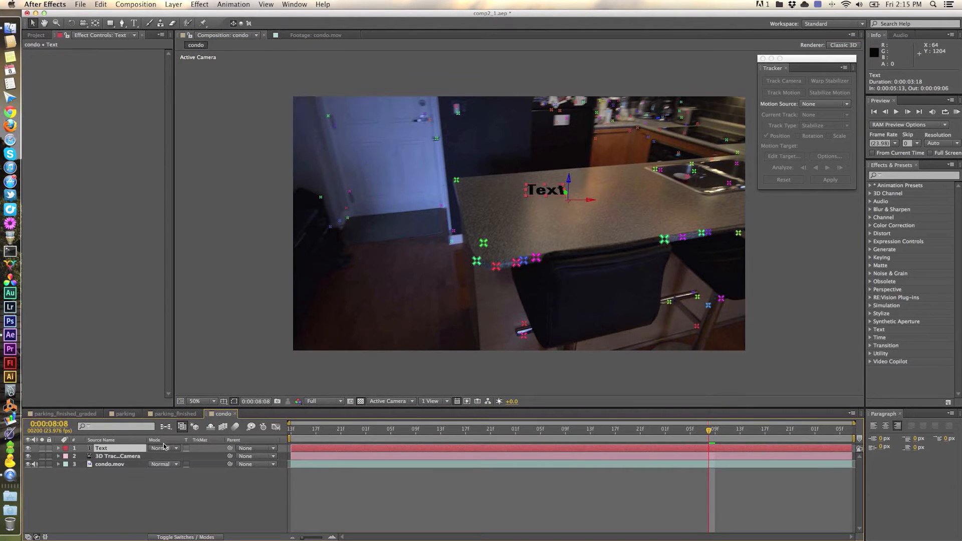
key("s")
left_click_drag(165, 456, 265, 454)
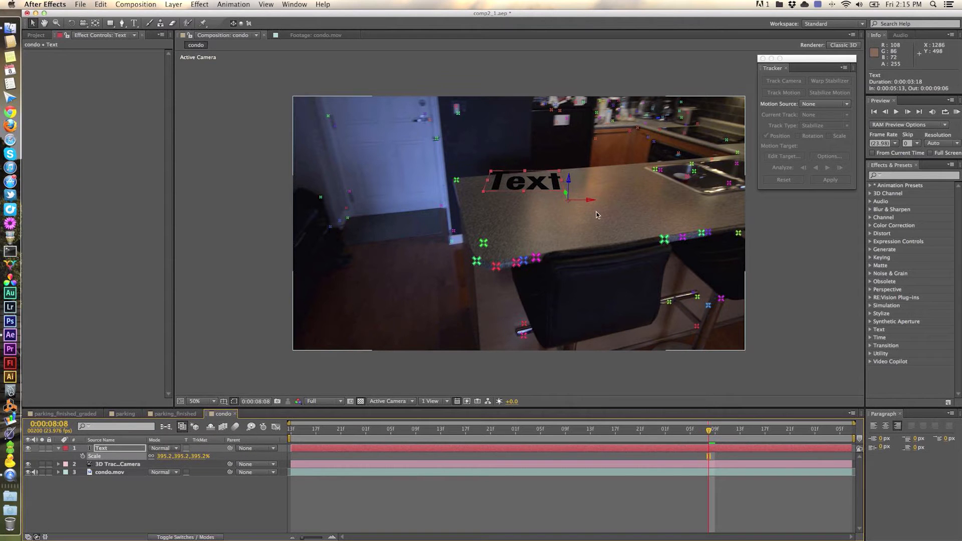
left_click_drag(623, 197, 838, 200)
Step: Lock the condo.mov layer and move the Text layer toward the countertop's front edge, to about 1538.3, 611.8, 1194.6
left_click(683, 207)
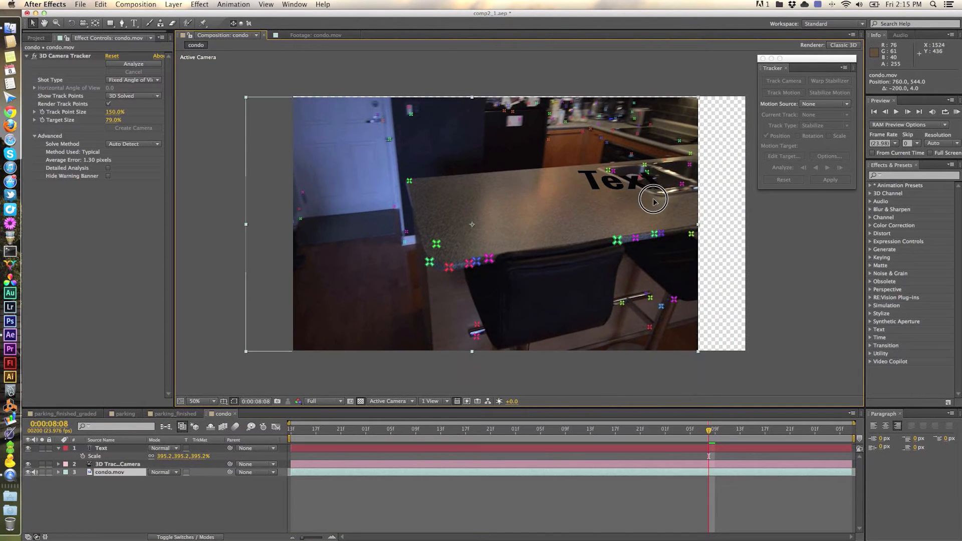
left_click(49, 472)
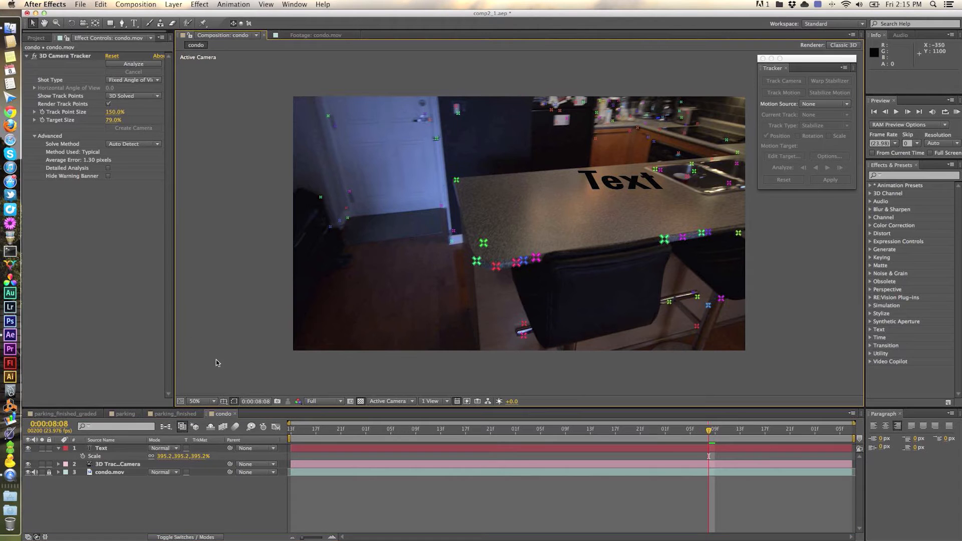
left_click(114, 449)
left_click_drag(701, 202, 716, 299)
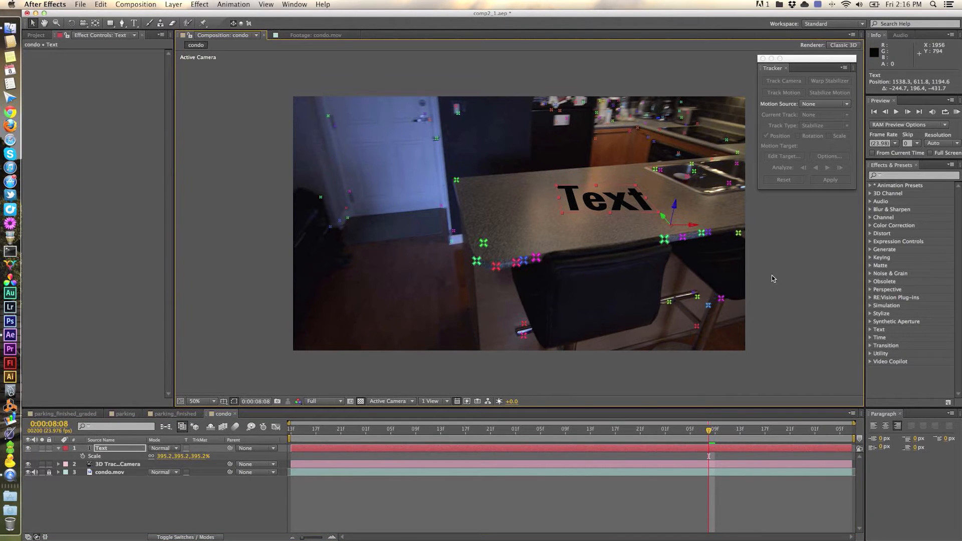
left_click(757, 285)
Step: At 0:00:07:22, set the Text layer's blending mode to Classic Color Burn and its opacity to 18%
left_click_drag(710, 432, 641, 408)
left_click(131, 448)
key("t")
left_click_drag(153, 456, 134, 458)
left_click(163, 448)
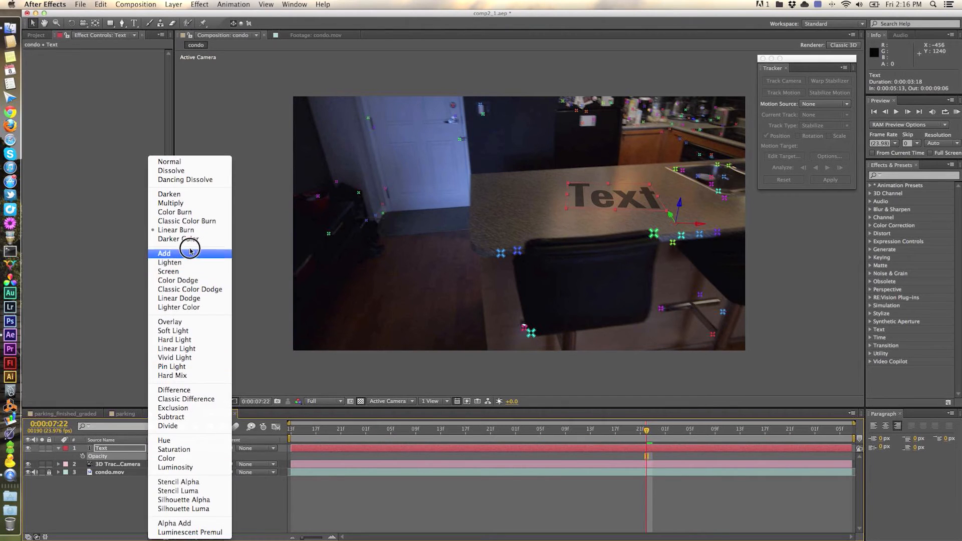
left_click(190, 226)
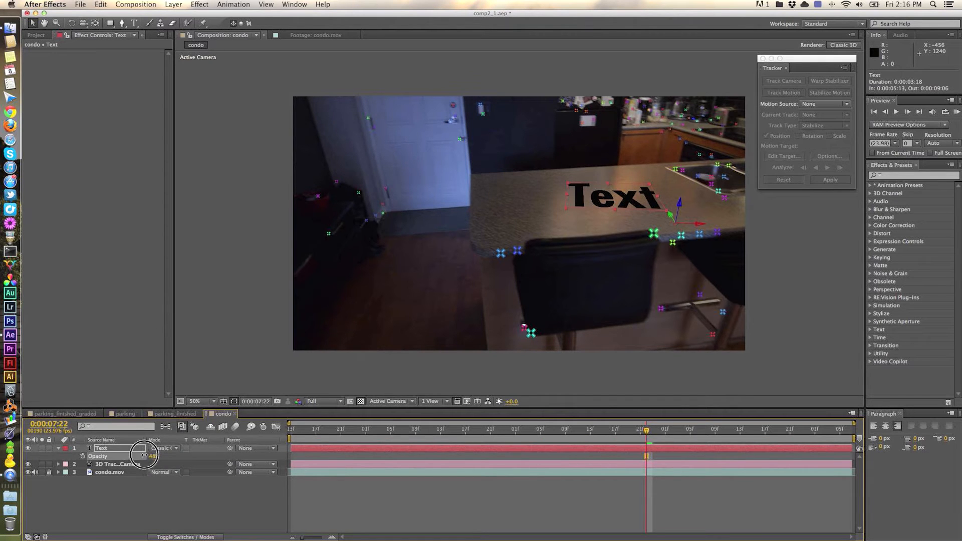
left_click(168, 515)
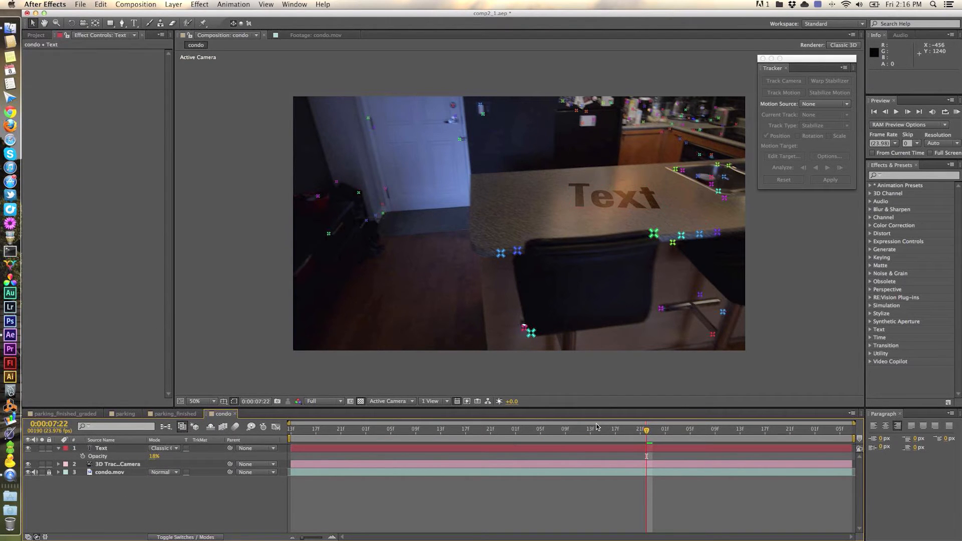
Step: Run a RAM preview to check how the text sticks to the countertop, and stop playback
key("KP_0")
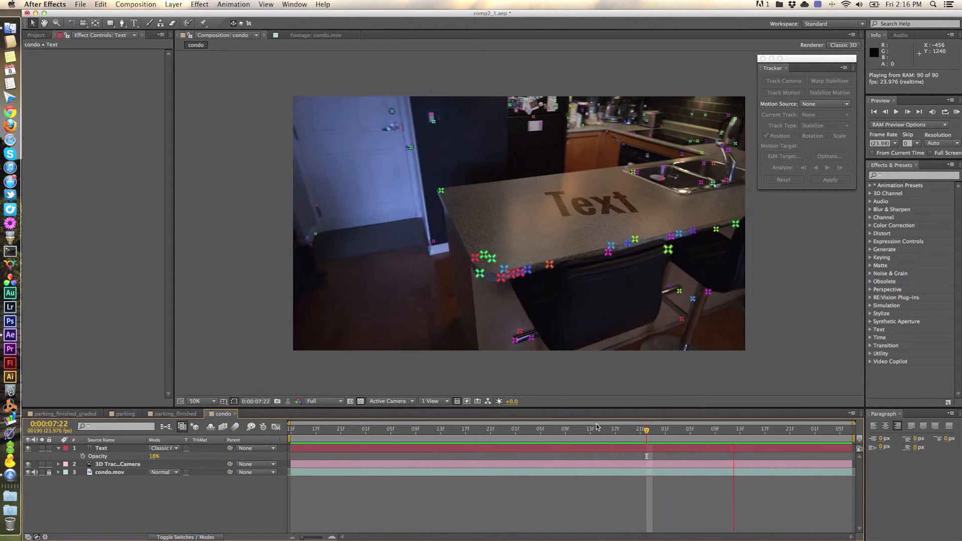
key("space")
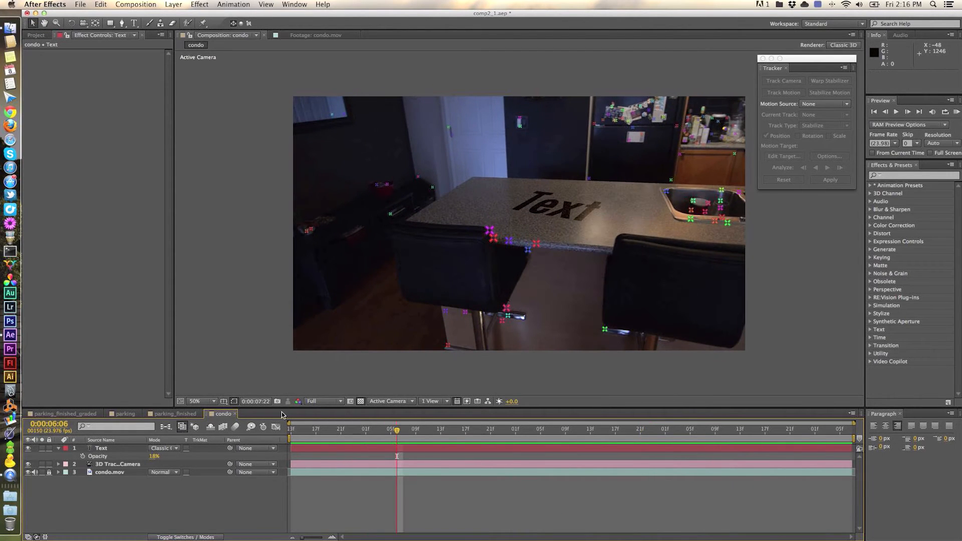
Step: Turn off Render Track Points on the condo.mov layer and enable motion blur for the Text layer and the condo composition
left_click(108, 472)
left_click(108, 104)
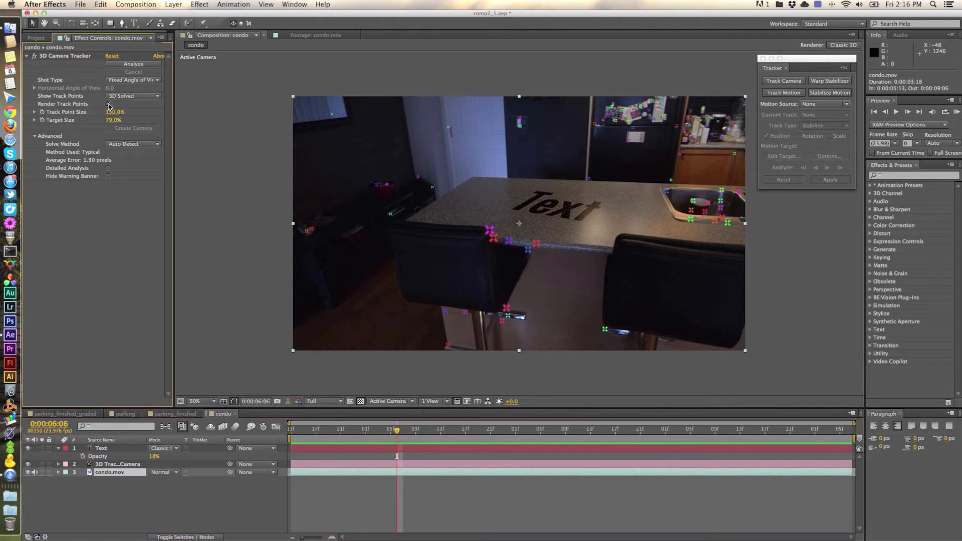
left_click(179, 537)
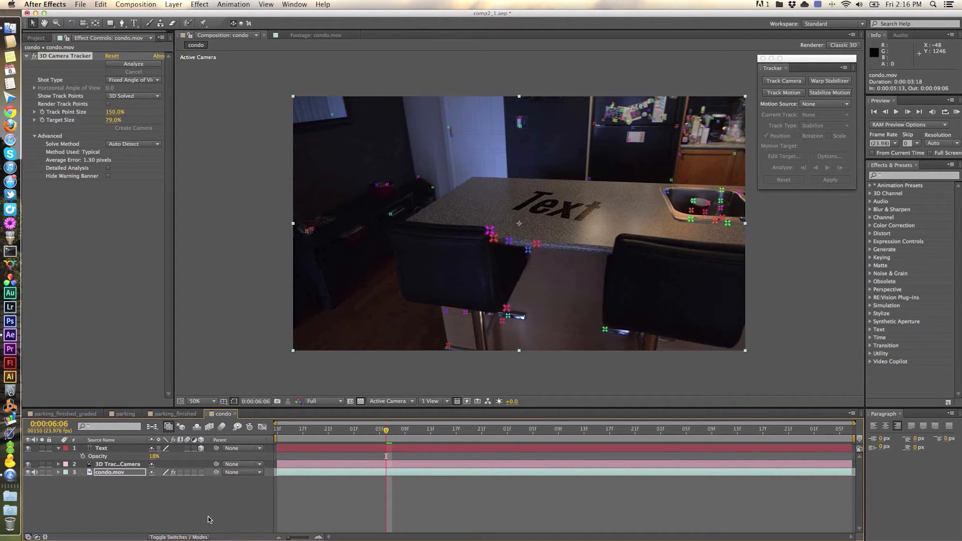
left_click(209, 518)
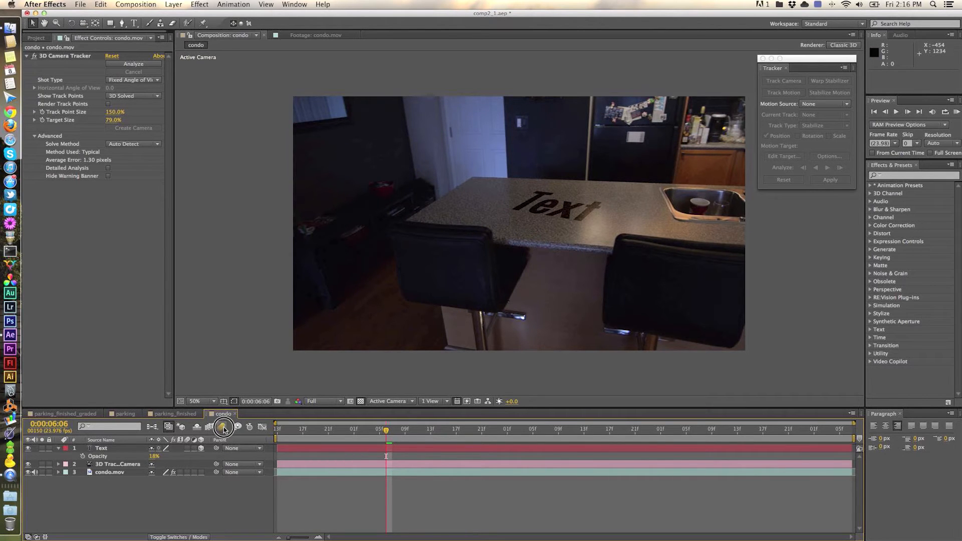
left_click(211, 327)
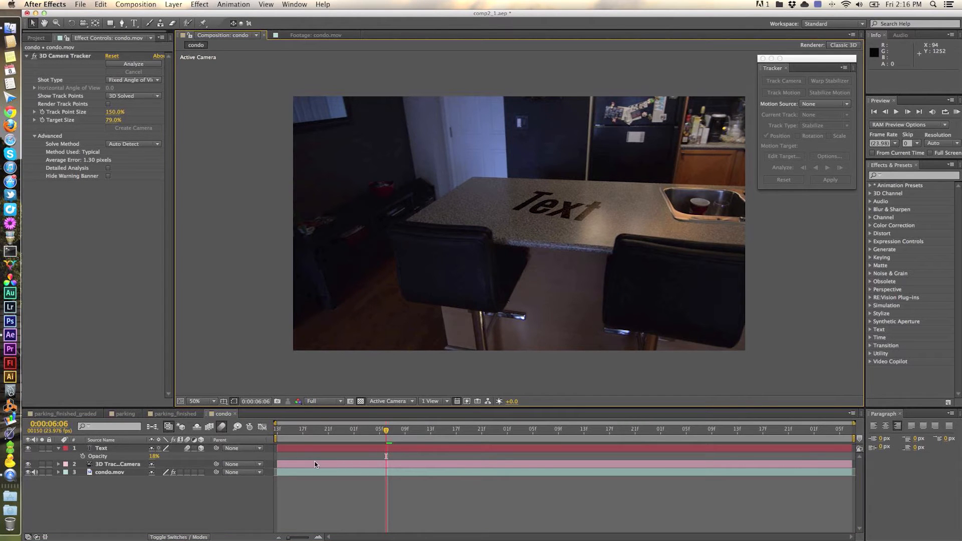
Step: Run a RAM preview from 0:00:05:13, stop it, and scrub to 0:00:08:18 to check the motion-blurred text on the countertop
left_click_drag(294, 432, 259, 435)
key("KP_0")
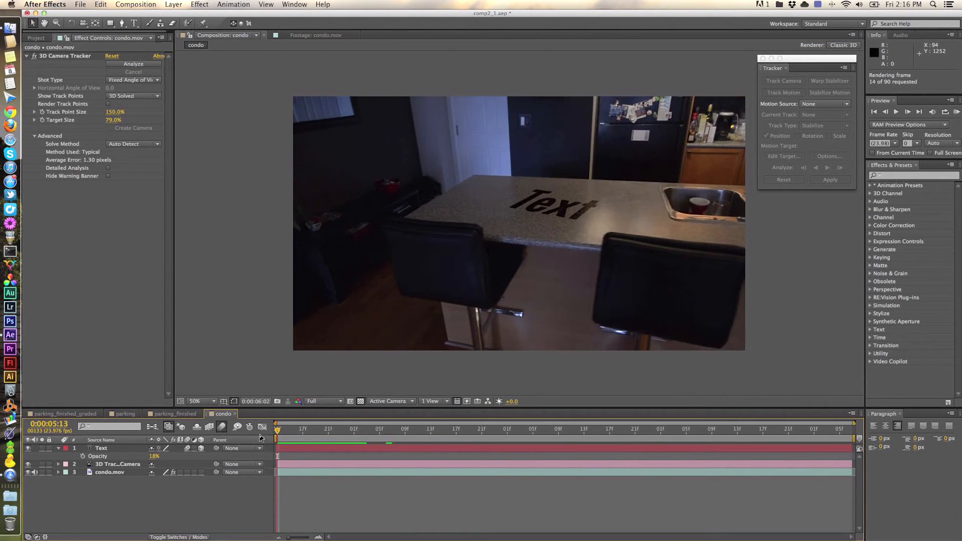
left_click(387, 432)
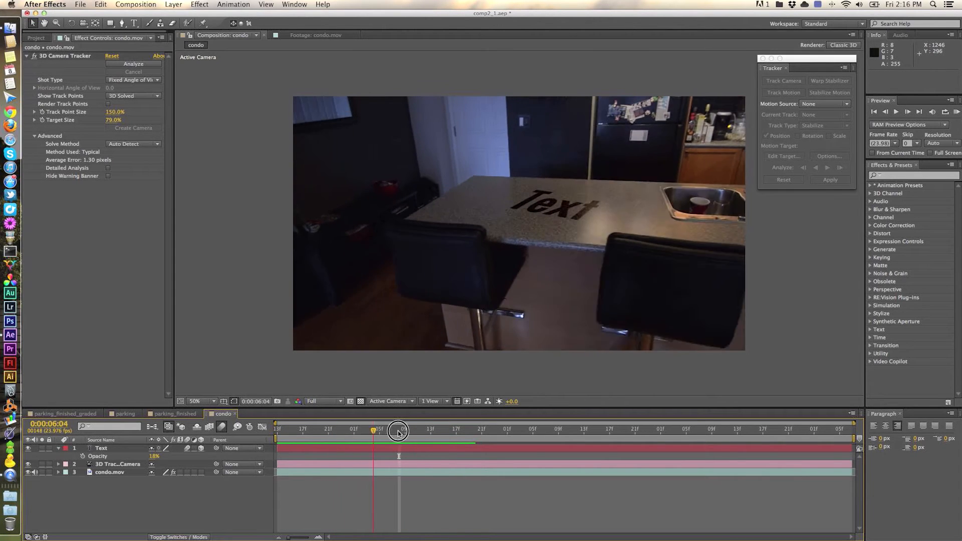
left_click_drag(528, 433, 769, 427)
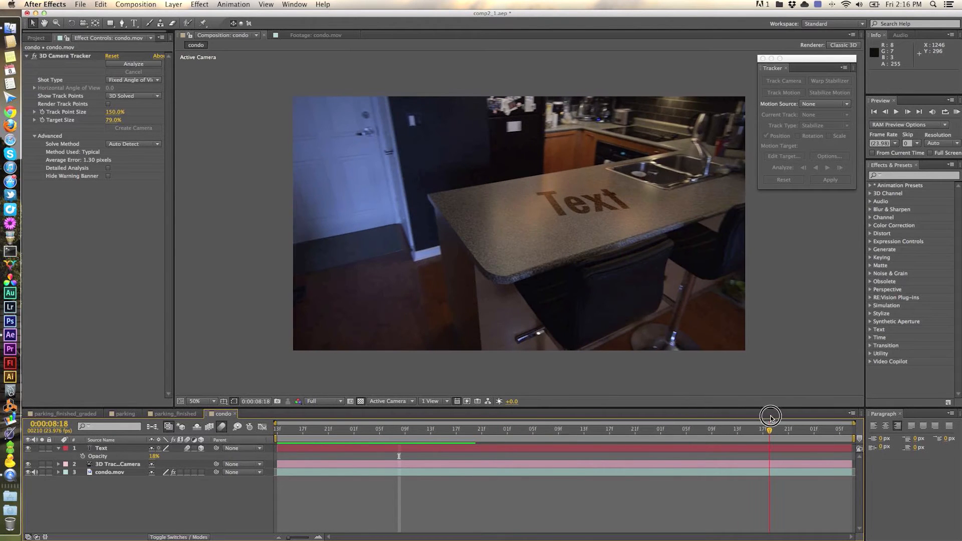
Step: Examine the 3D Tracker Camera's motion path in the Top view at 6.25% magnification
left_click(131, 465)
right_click(257, 303)
mouse_move(346, 347)
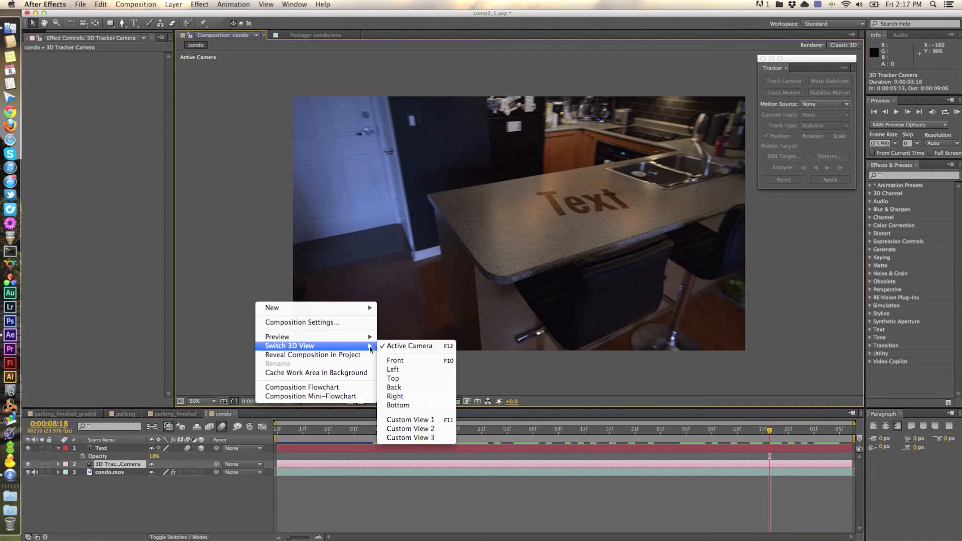
left_click(391, 380)
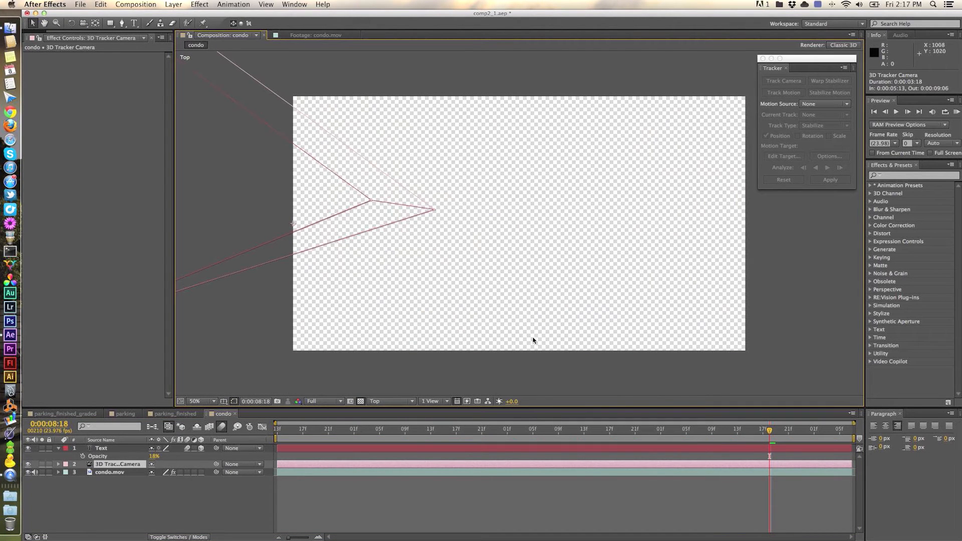
key("comma")
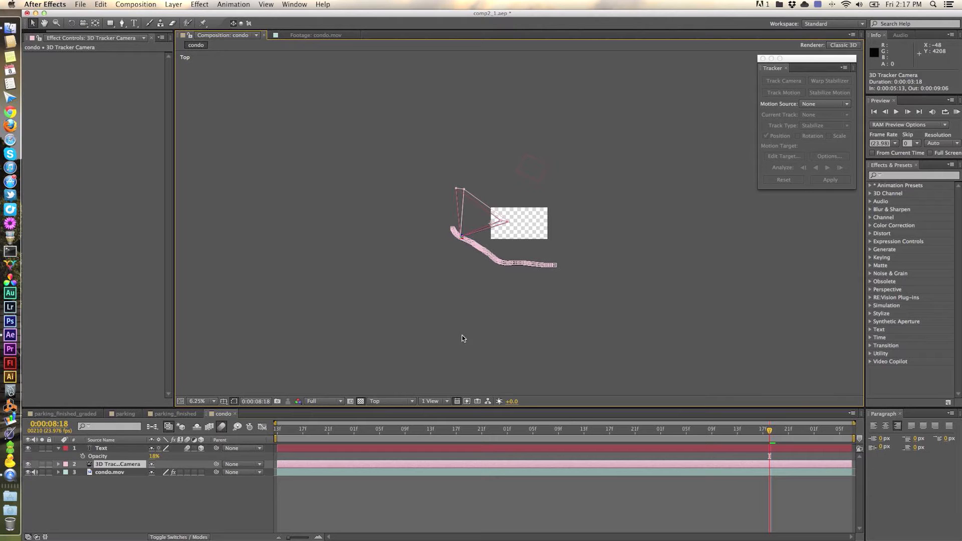
left_click(466, 305)
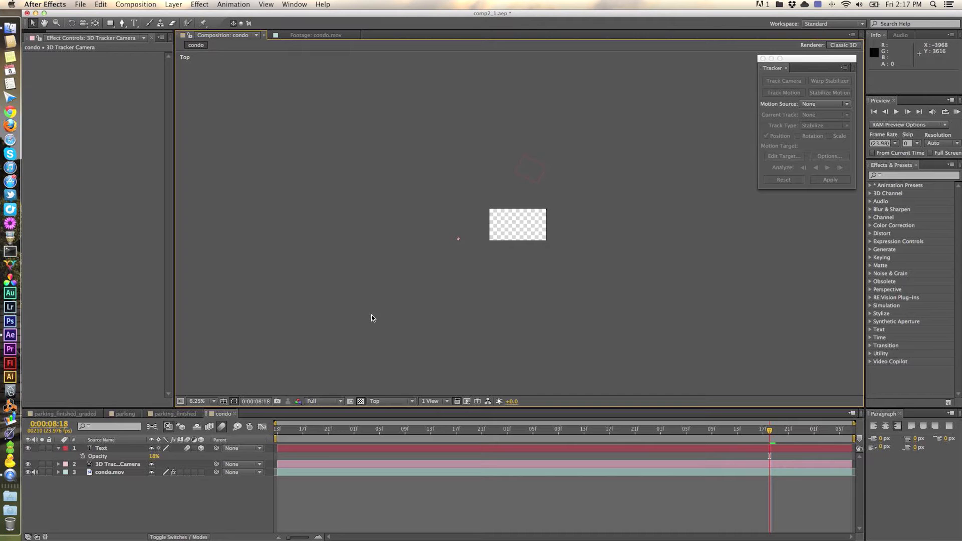
Step: Return to the Active Camera view at 50% magnification and check the text on the countertop at 0:00:08:04
key("F12")
scroll(372, 324, "up", 5)
scroll(372, 324, "down", 1)
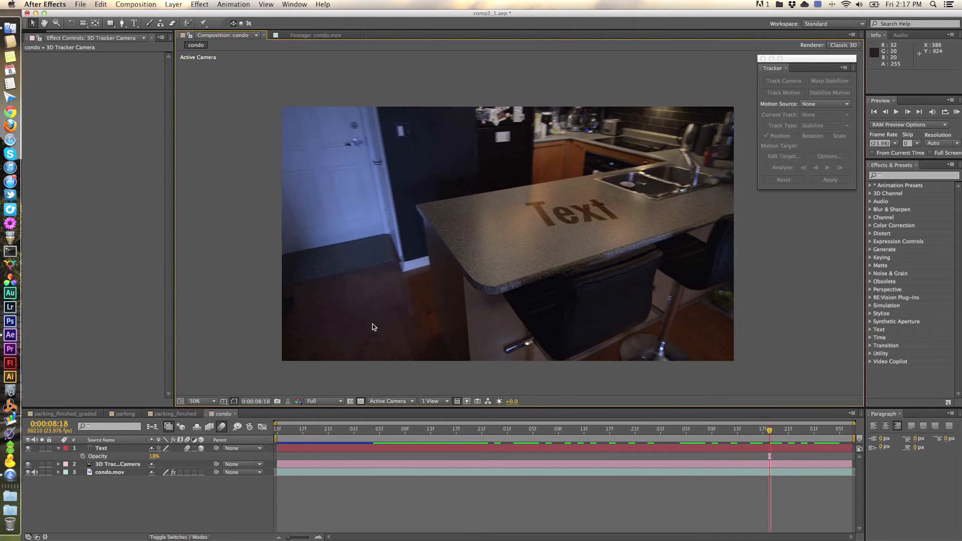
left_click_drag(710, 432, 680, 432)
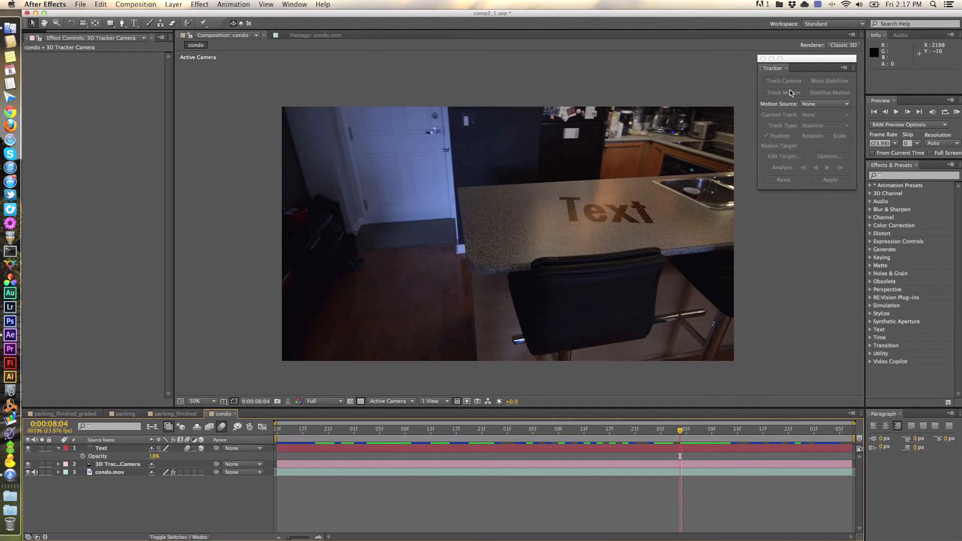
Step: Open the parking composition from the assets folder and scrub through the garage footage to 0:00:00:14
left_click_drag(126, 31, 90, 31)
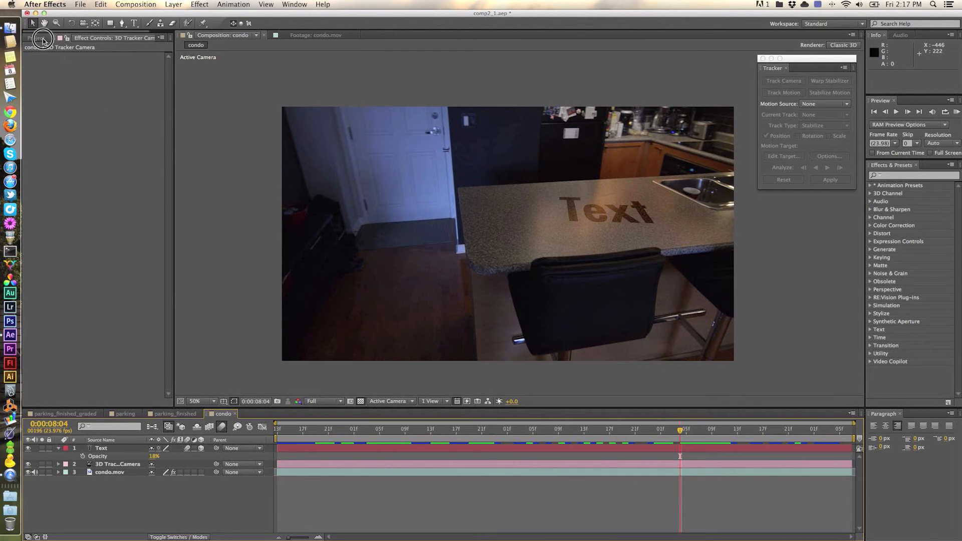
left_click(38, 38)
left_click(70, 177)
left_click(68, 141)
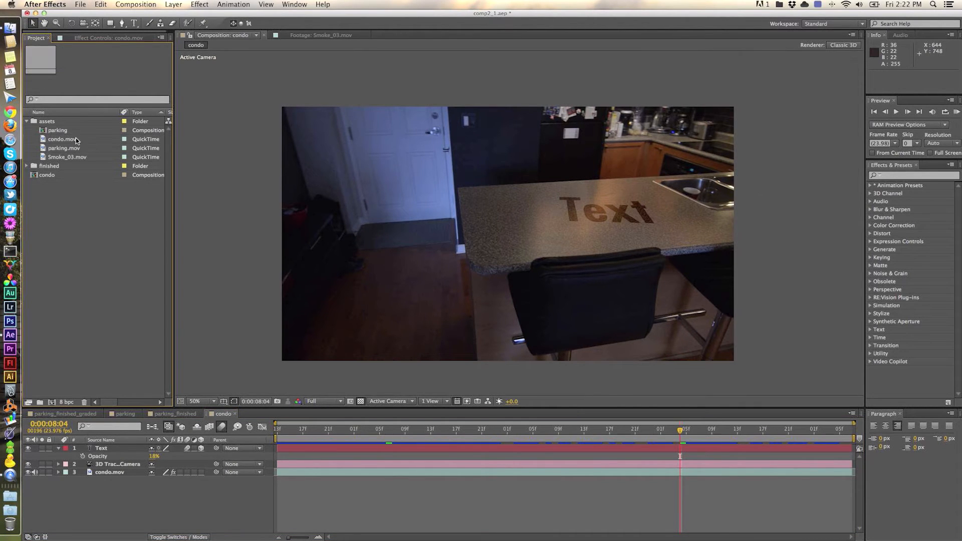
double_click(78, 128)
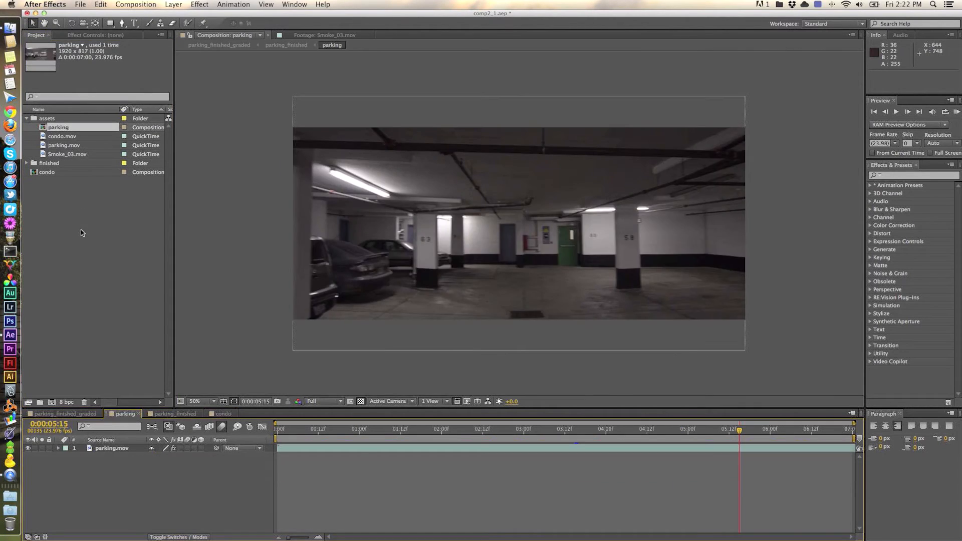
left_click(90, 234)
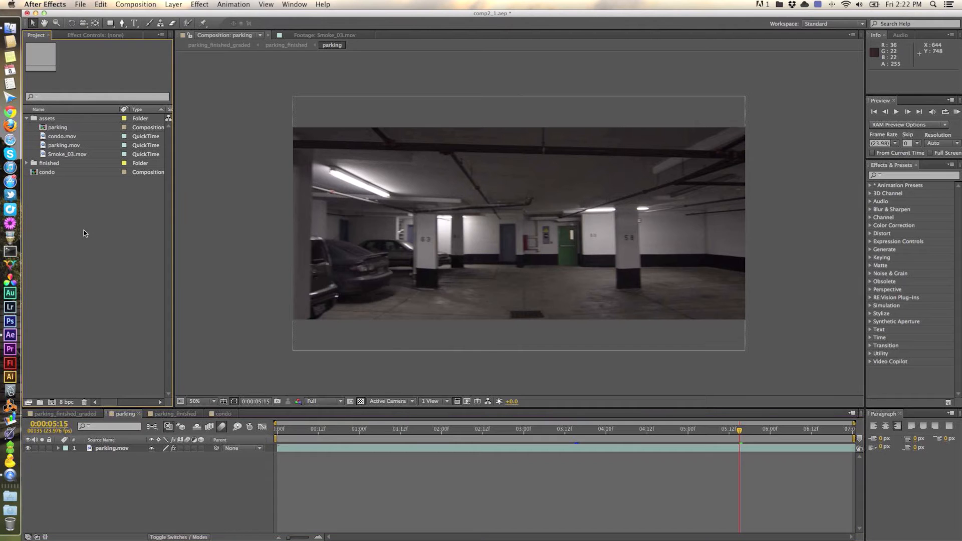
mouse_move(321, 429)
left_mouse_down()
mouse_move(854, 436)
mouse_move(427, 431)
mouse_move(329, 441)
left_mouse_up()
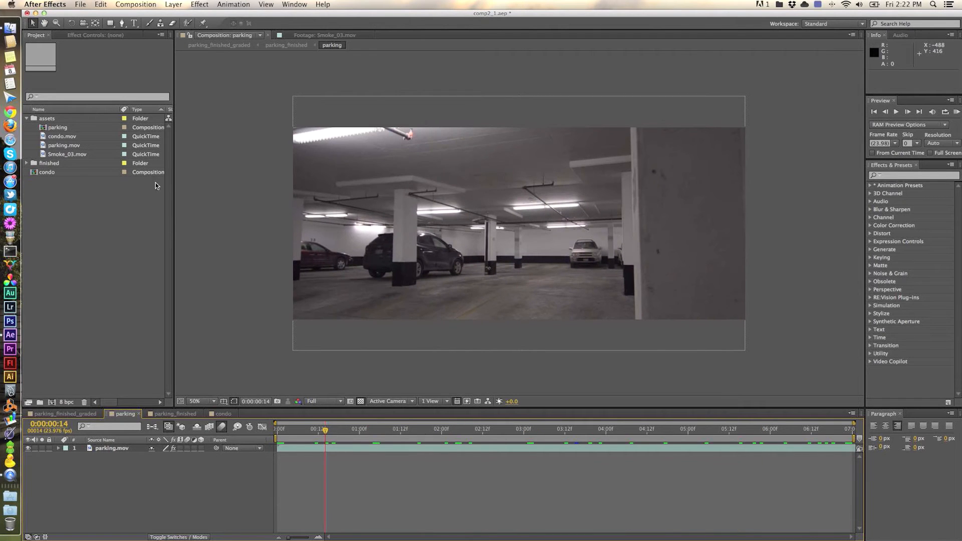
Step: Create a new composition from the parking composition and move it out of the assets folder to the project's root level
left_click(91, 127)
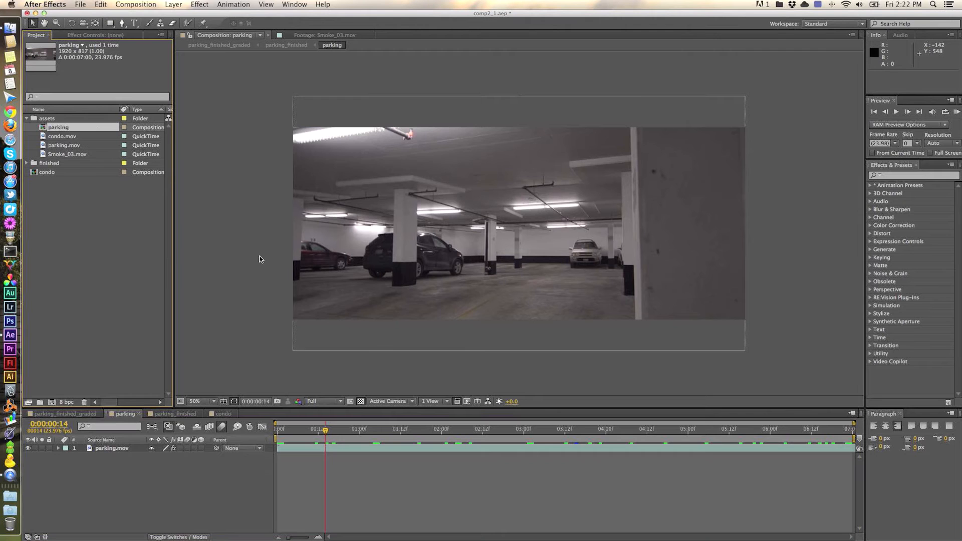
left_click_drag(357, 431, 620, 431)
left_click_drag(69, 129, 52, 405)
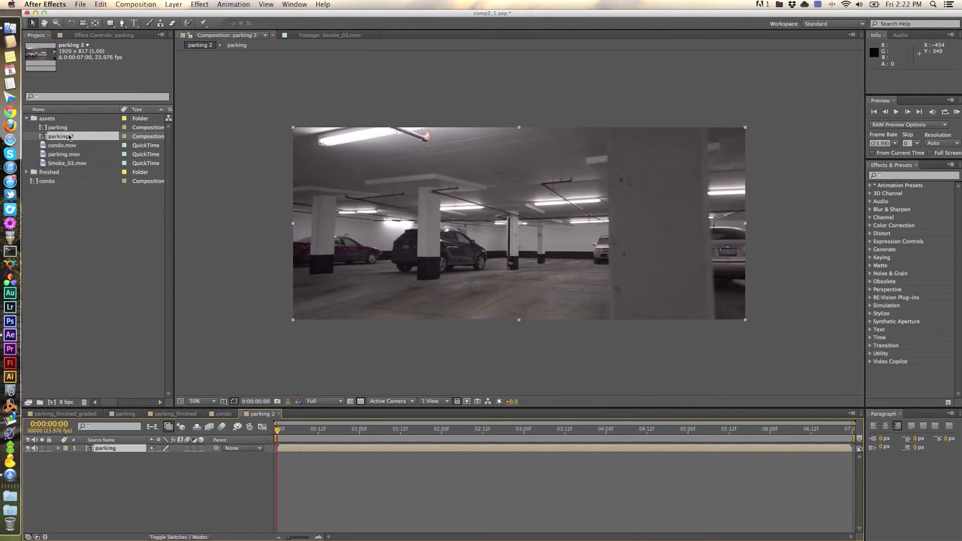
left_click_drag(68, 135, 69, 233)
left_click(26, 118)
left_click(50, 145)
left_click(103, 257)
Step: At 0:00:00:21, find the 3D Camera Tracker effect by searching for "tracker" and apply it to the parking layer
left_click_drag(286, 434, 351, 448)
key("super+5")
type("tracke")
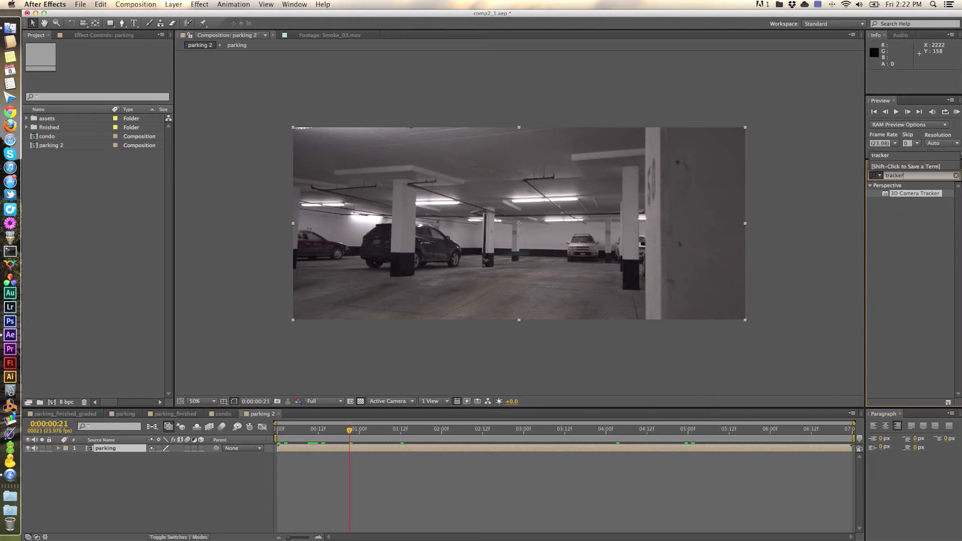
type("r")
left_click_drag(892, 193, 711, 226)
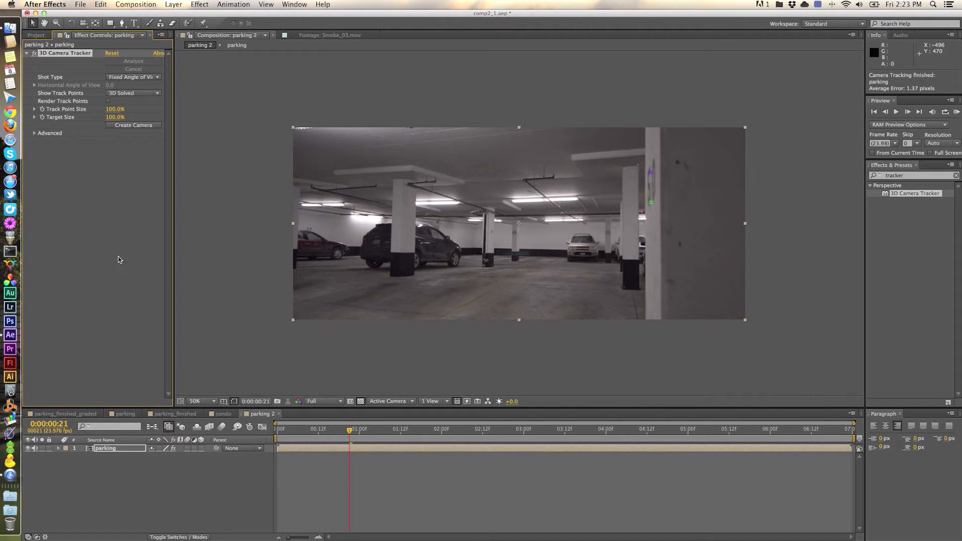
Step: Set the 3D Camera Tracker's Track Point Size to 381%, expand its Advanced settings, and view the points at 0:00:04:20
left_click_drag(481, 429, 558, 430)
left_click_drag(117, 111, 219, 103)
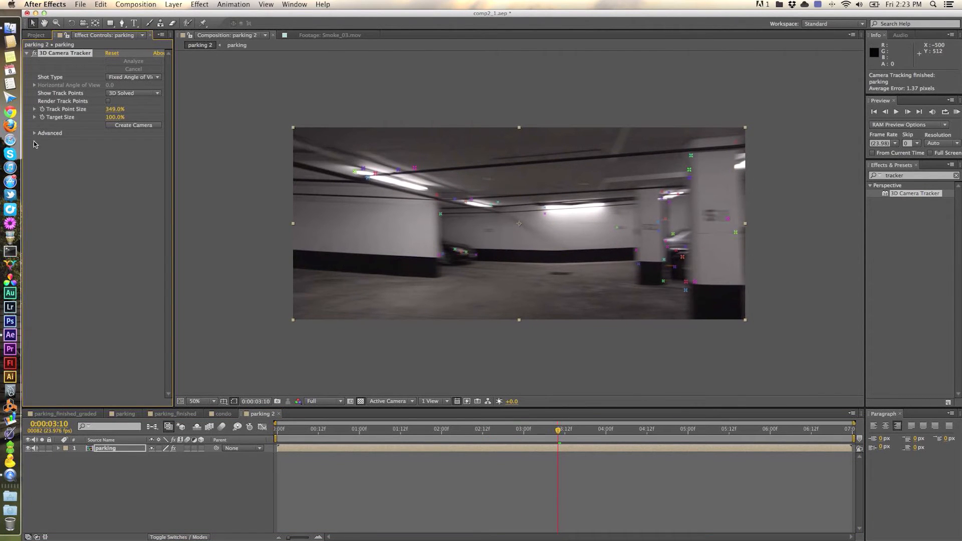
left_click(35, 144)
left_click(34, 133)
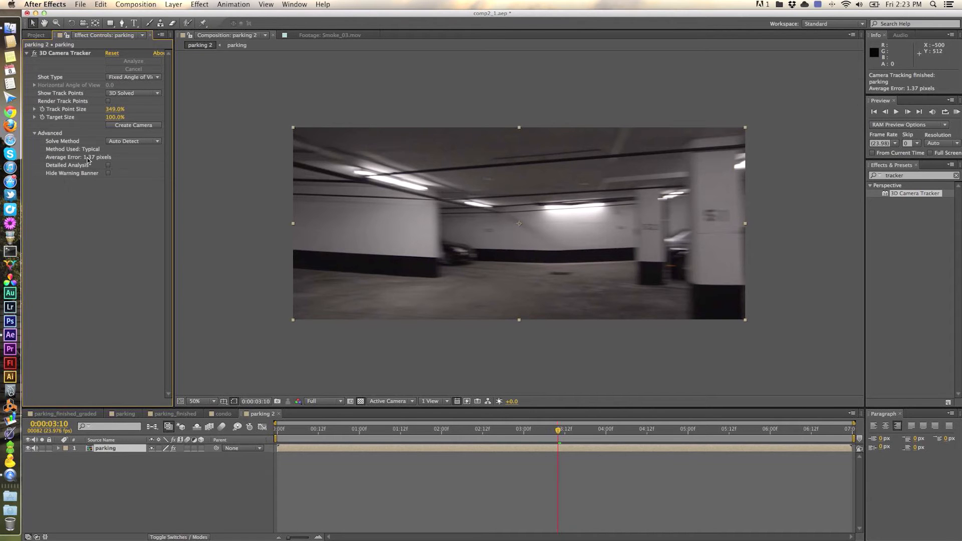
left_click_drag(558, 430, 674, 432)
left_click_drag(114, 110, 150, 118)
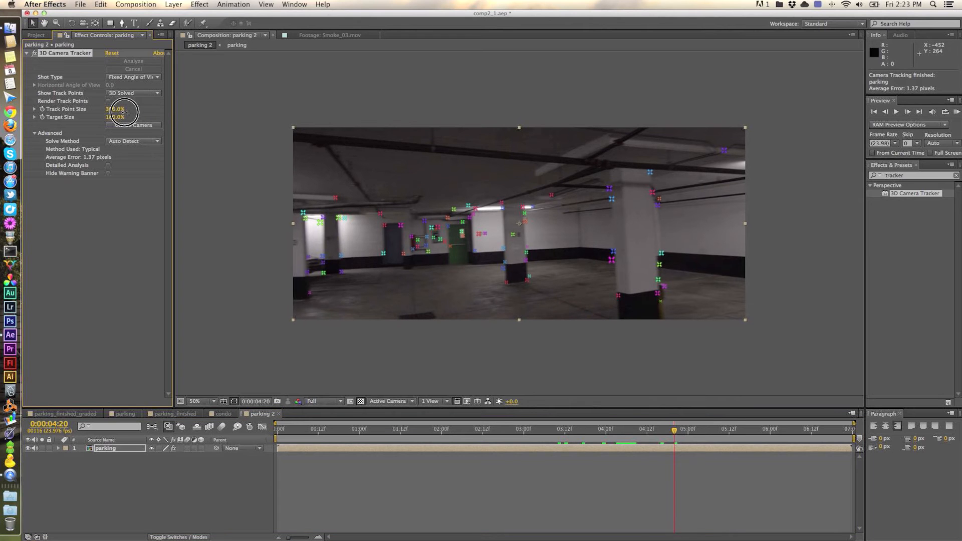
Step: Scrub through the parking 2 shot up to 0:00:06:21 to examine how the track points sit on walls, pillars and floor
left_click_drag(675, 431, 544, 437)
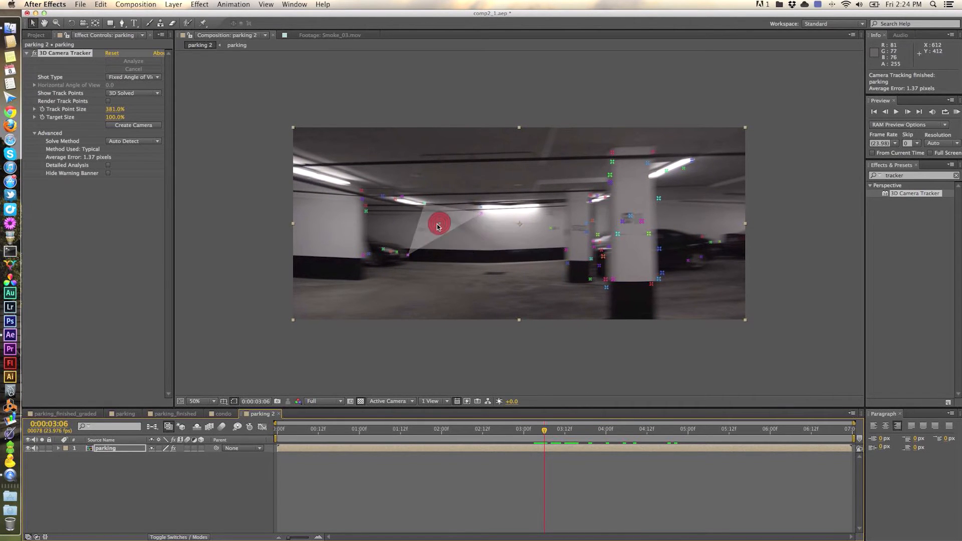
left_click_drag(544, 434, 702, 434)
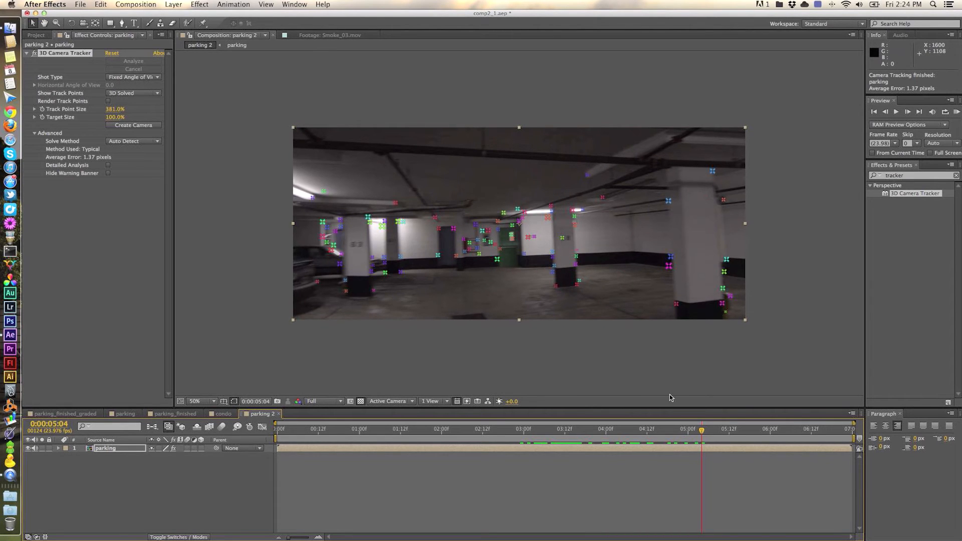
left_click(606, 434)
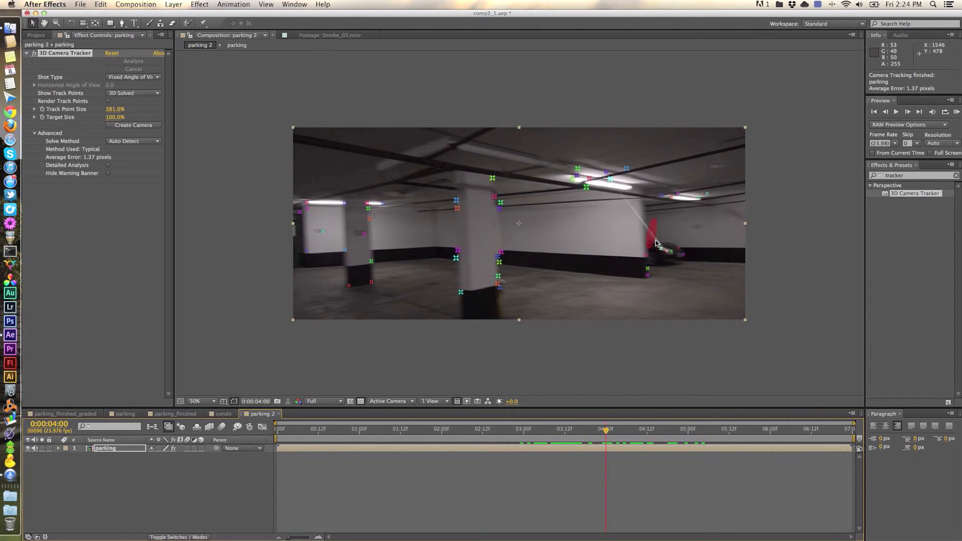
left_click(591, 431)
left_click_drag(592, 432, 551, 429)
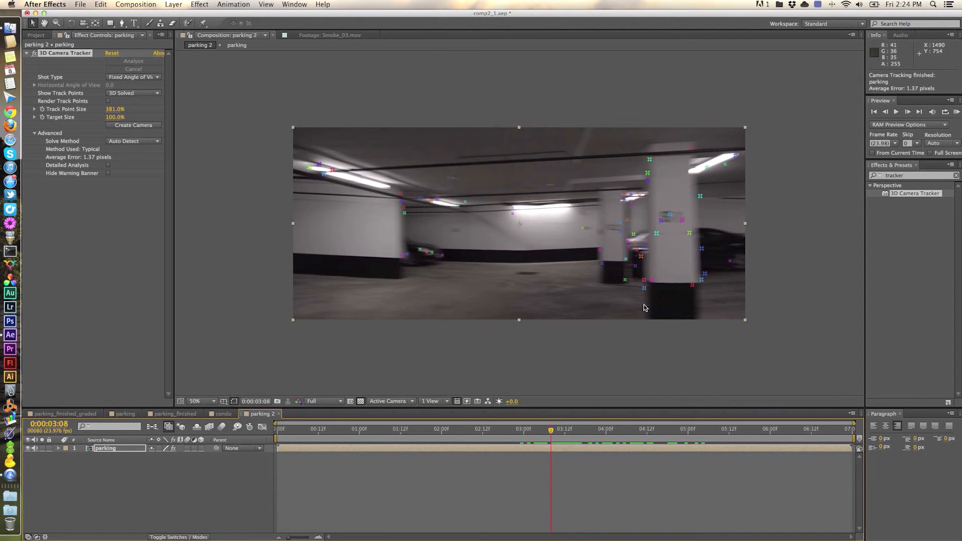
left_click(434, 432)
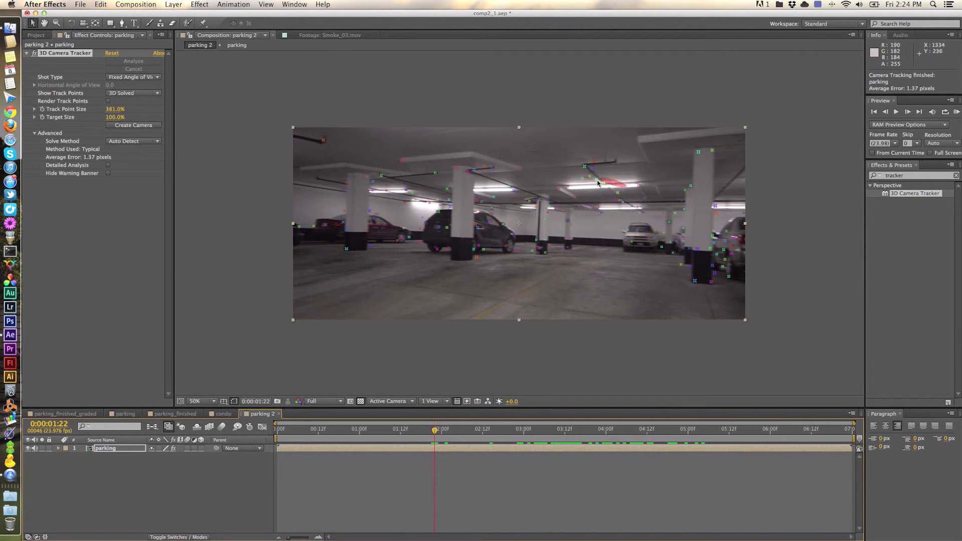
left_click_drag(434, 434, 841, 439)
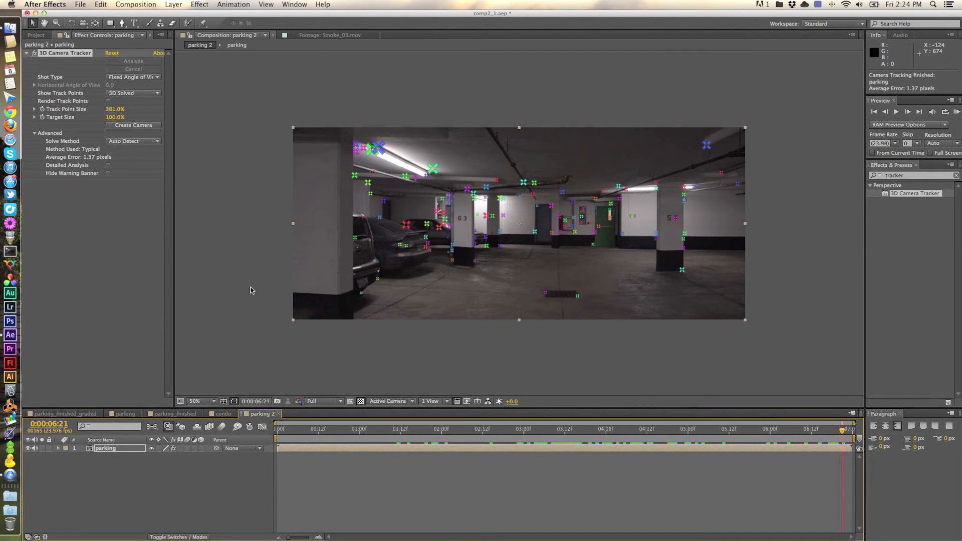
Step: Open the Smoke_03.mov footage from the assets folder and scrub through it to review the smoke
left_click(37, 35)
left_click(27, 118)
double_click(71, 154)
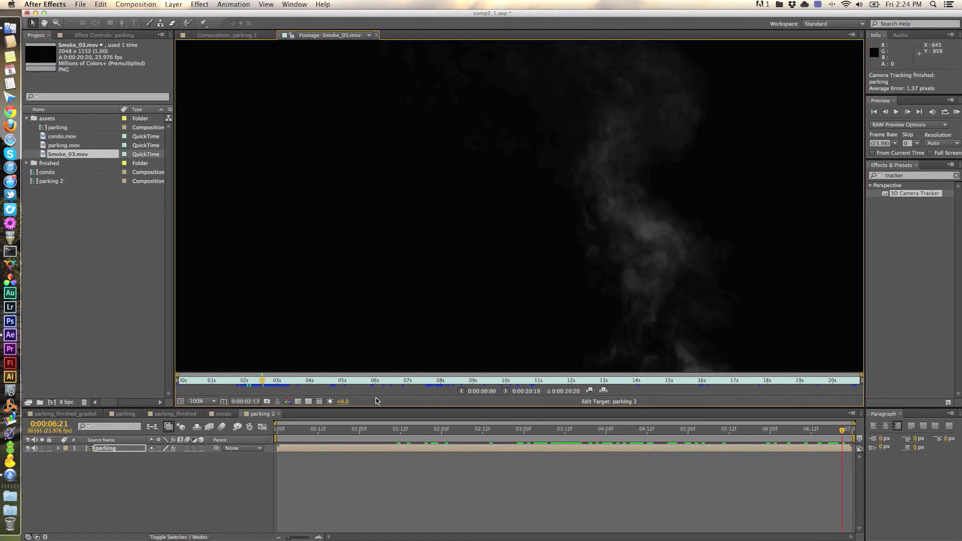
left_click_drag(310, 383, 779, 389)
Step: Add Smoke_03.mov as a 3D layer above the parking layer in the parking 2 composition and go to 0:00:06:23
left_click_drag(63, 158, 53, 181)
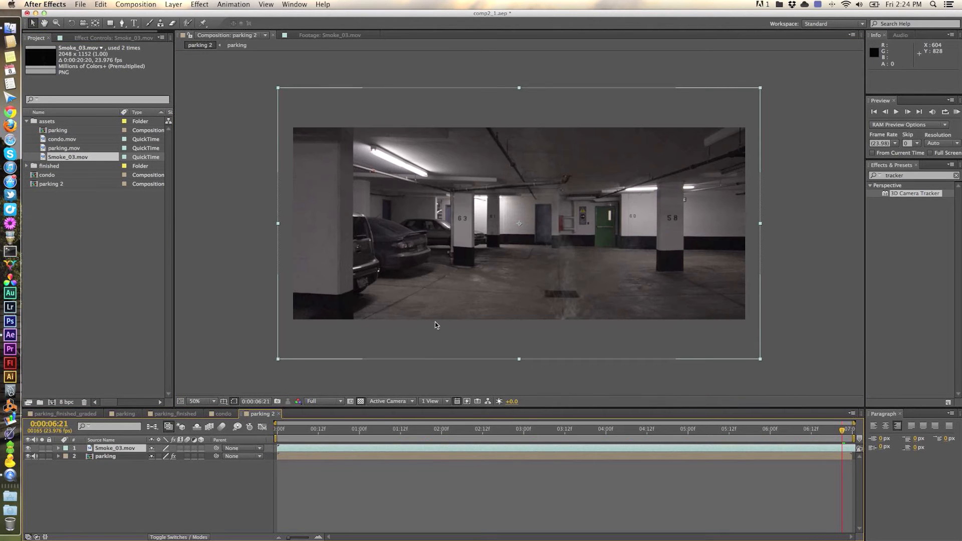
left_click(200, 448)
left_click(496, 393)
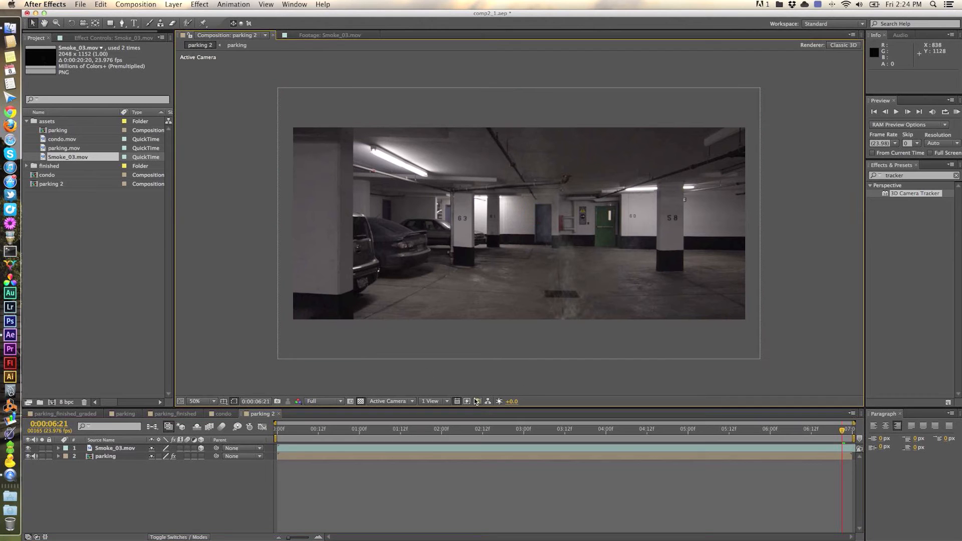
left_click(791, 429)
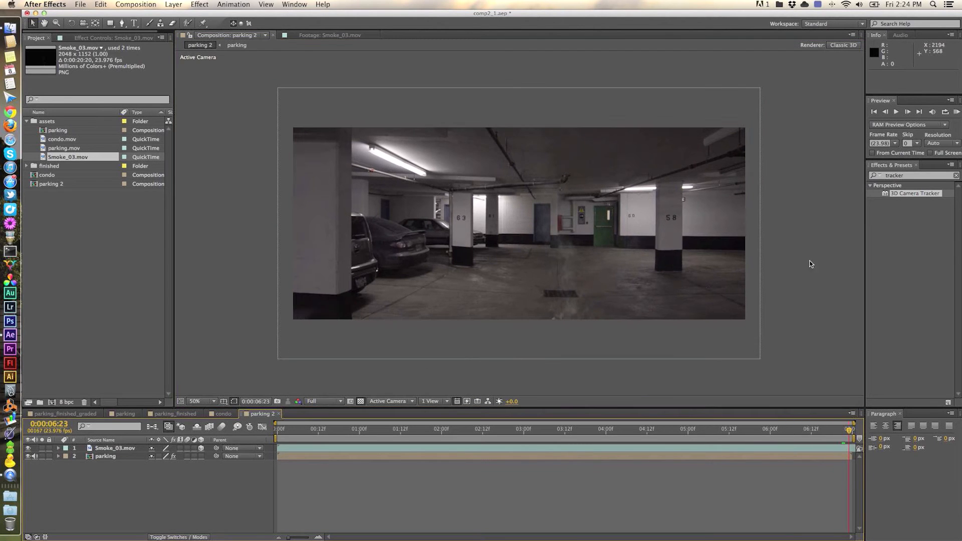
Step: Switch the parking 2 composition to the Top view and create a camera from the parking layer's 3D Camera Tracker
right_click(815, 242)
mouse_move(842, 287)
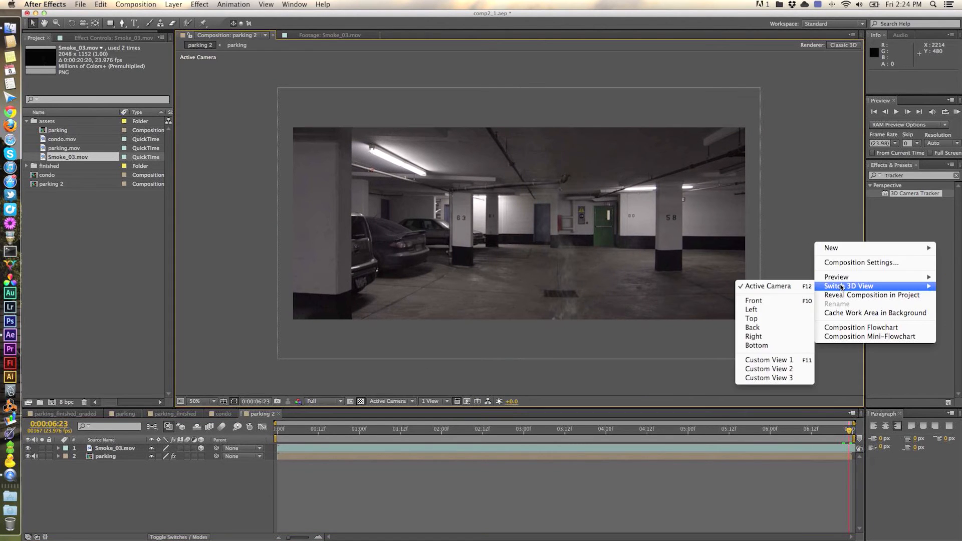
left_click(767, 318)
key("comma")
key("comma")
key("comma")
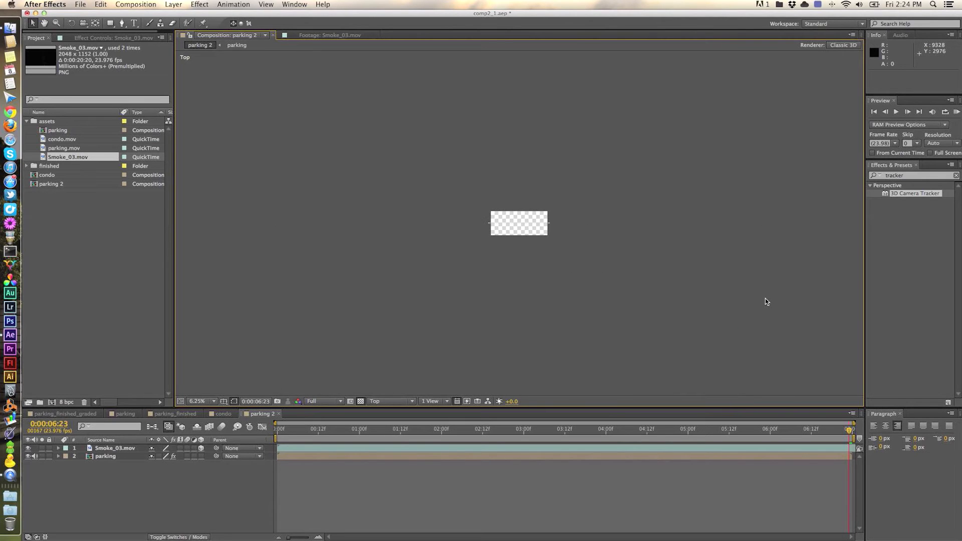
left_click(115, 457)
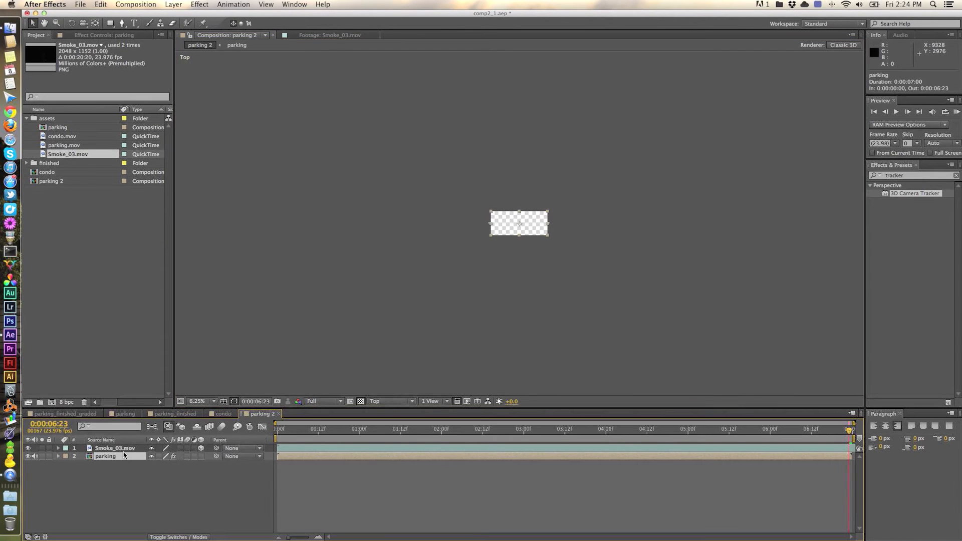
left_click(103, 35)
left_click(132, 125)
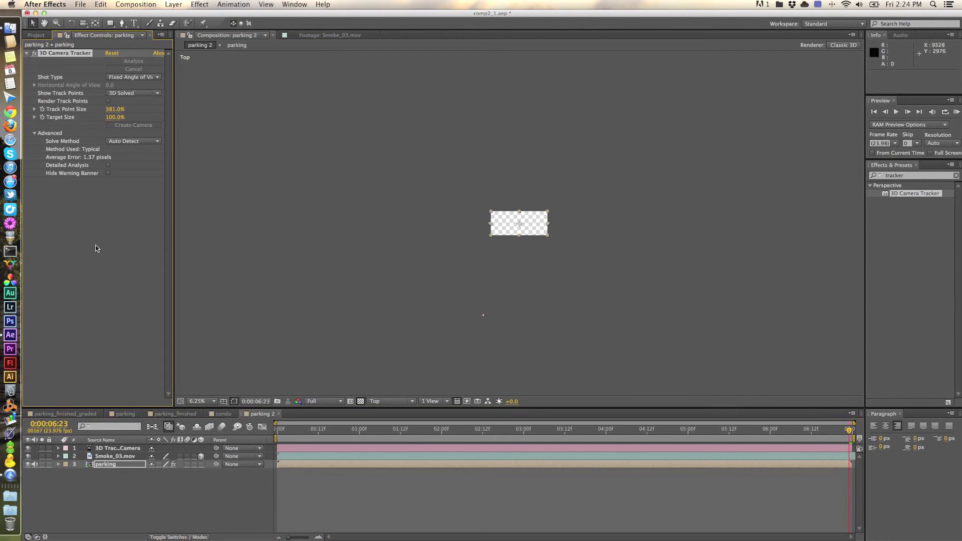
Step: Move the Smoke_03.mov layer in front of the tracker camera, to about -832, 408.5, -5584, then return to Active Camera view
left_click(124, 449)
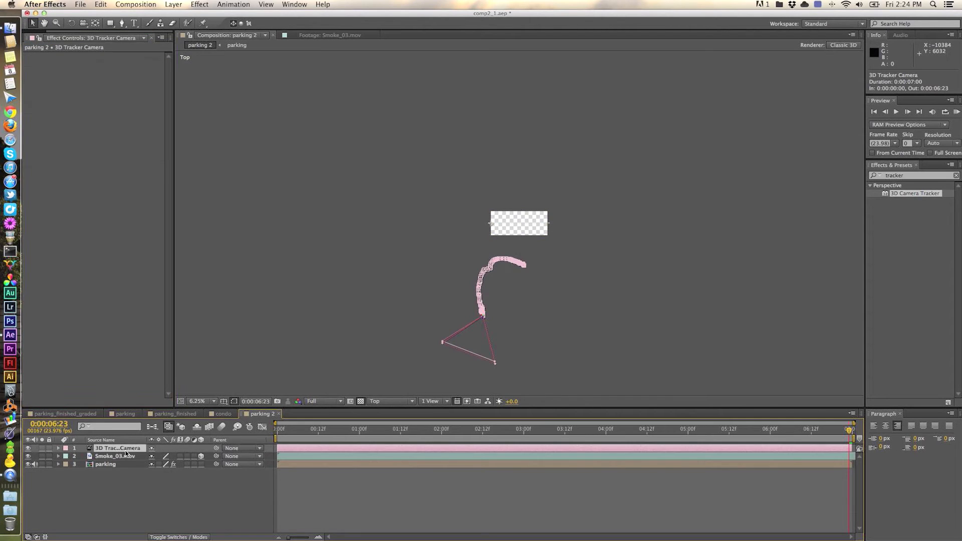
left_click(548, 240)
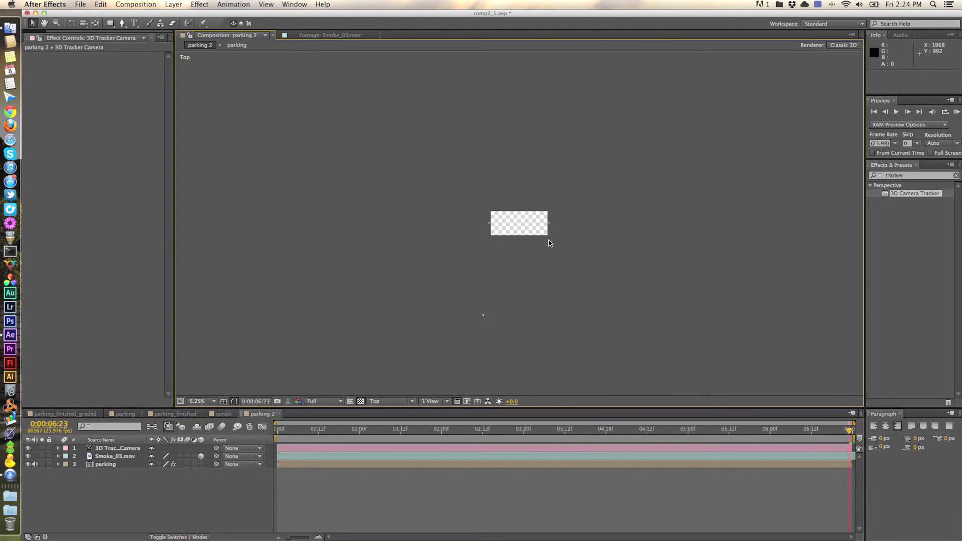
left_click(116, 448)
left_click(140, 456)
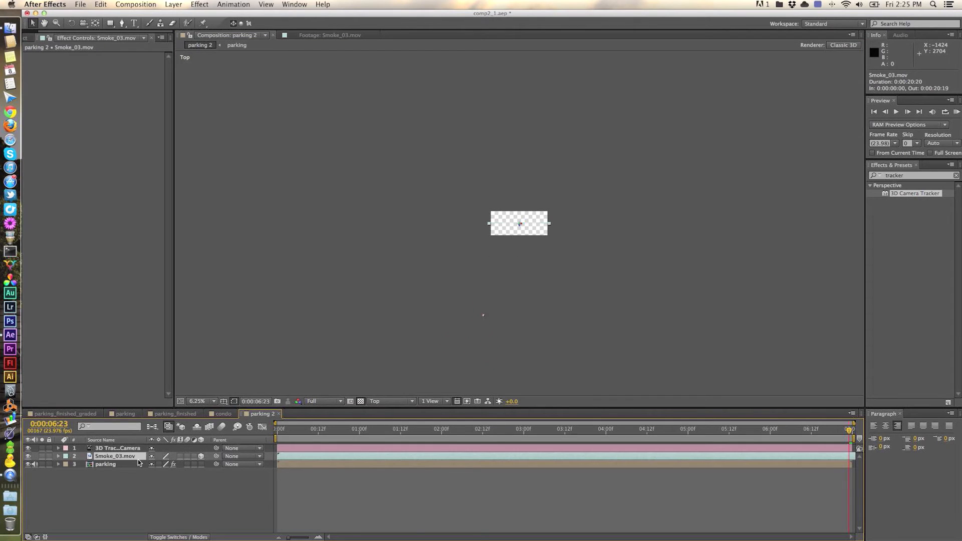
left_click_drag(512, 301, 526, 270)
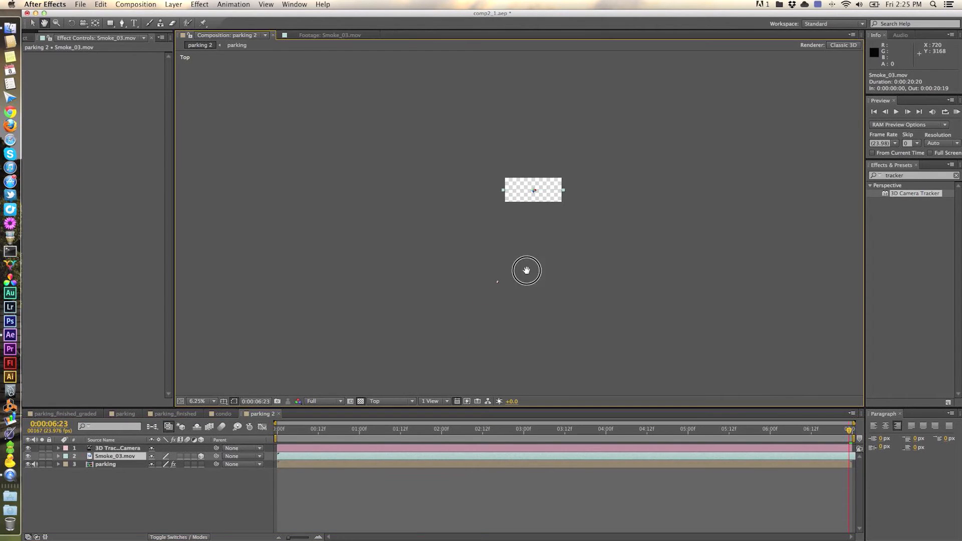
left_click_drag(558, 191, 502, 357)
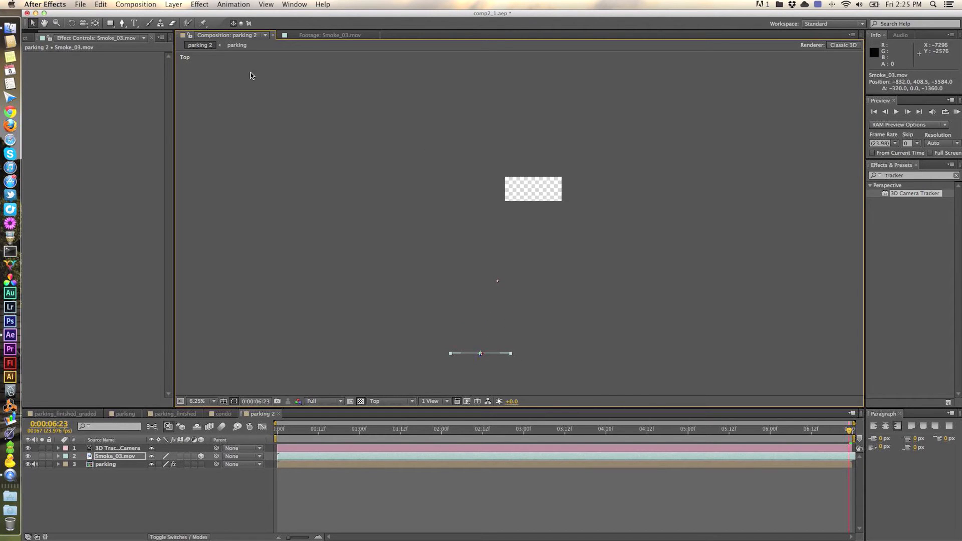
key("F12")
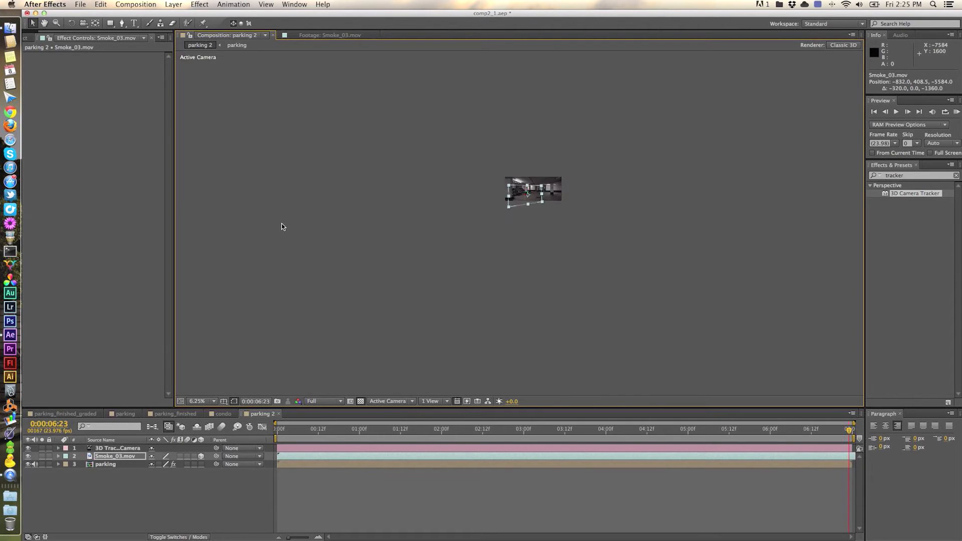
Step: Move the smoke layer onto the floor grate, to about -1696, 37, -5214, and go to 0:00:06:22
key("period")
key("period")
key("period")
key("space")
left_click_drag(578, 170, 533, 379)
left_click_drag(559, 240, 540, 288)
mouse_move(834, 441)
left_mouse_down()
mouse_move(660, 439)
mouse_move(845, 434)
left_mouse_up()
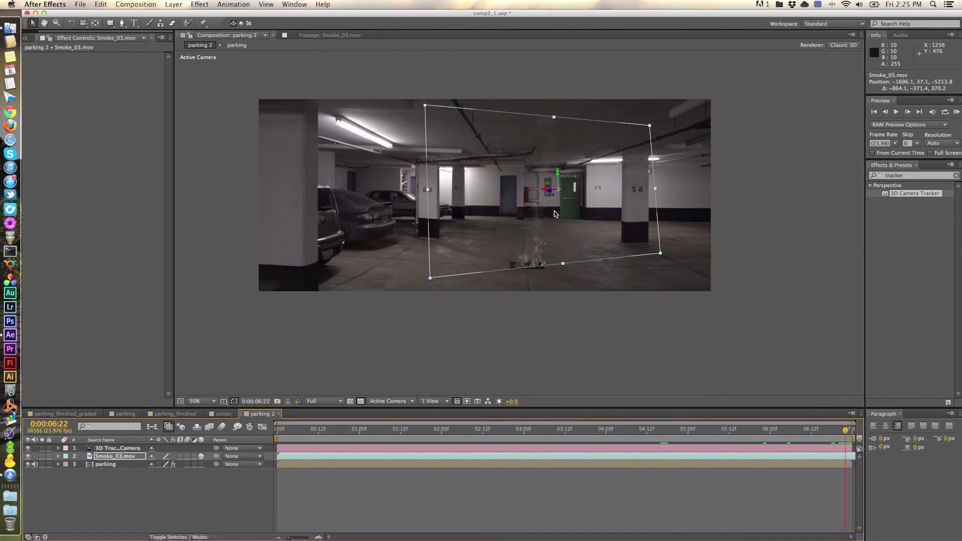
Step: Rotate the smoke layer to face the camera and realign it with the grate at about -1744, 103, -5201
key("w")
left_click_drag(558, 176, 552, 235)
key("v")
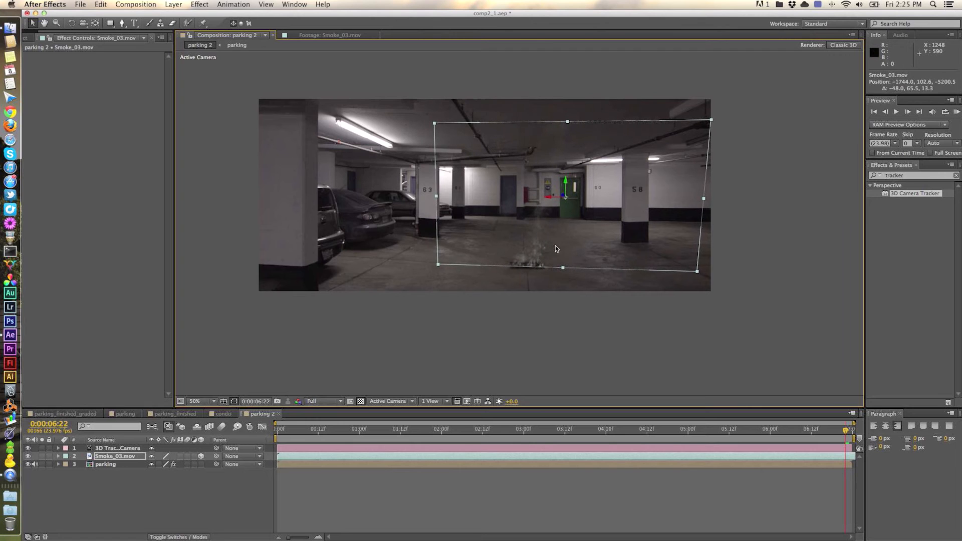
Step: Realign the smoke with the floor grate at 0:00:05:11 and 0:00:06:05, ending at about -1698, 108, -5061
left_click_drag(812, 436, 783, 434)
left_click_drag(747, 435, 729, 437)
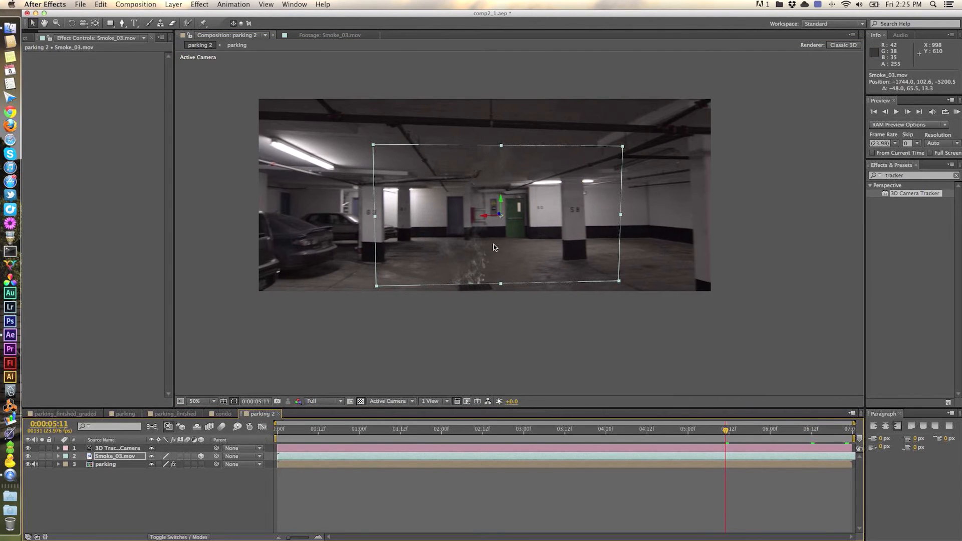
left_click_drag(454, 203, 511, 252)
left_click_drag(744, 431, 787, 452)
left_click_drag(574, 255, 558, 270)
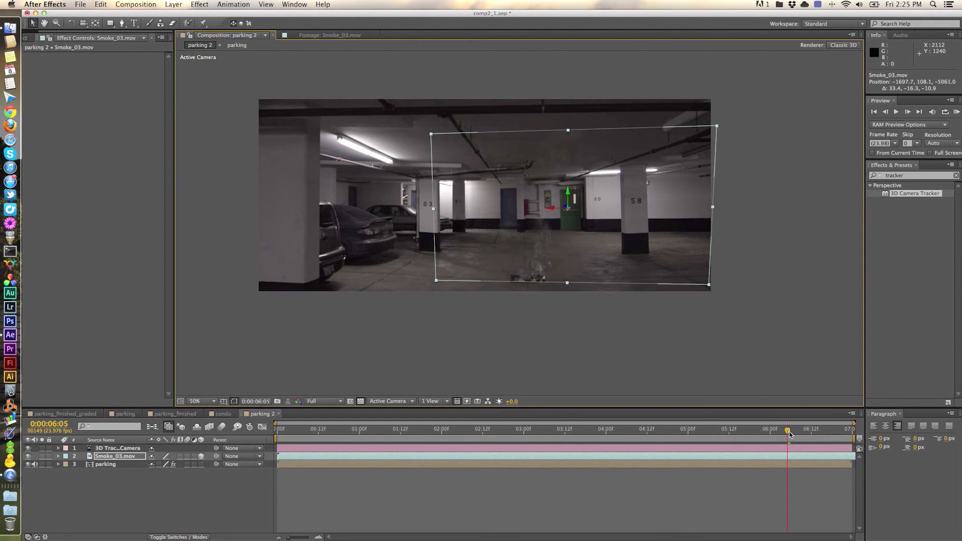
Step: Start the work area at 0:00:04:08 and RAM preview the smoke over the tracked shot
left_click_drag(789, 433, 634, 436)
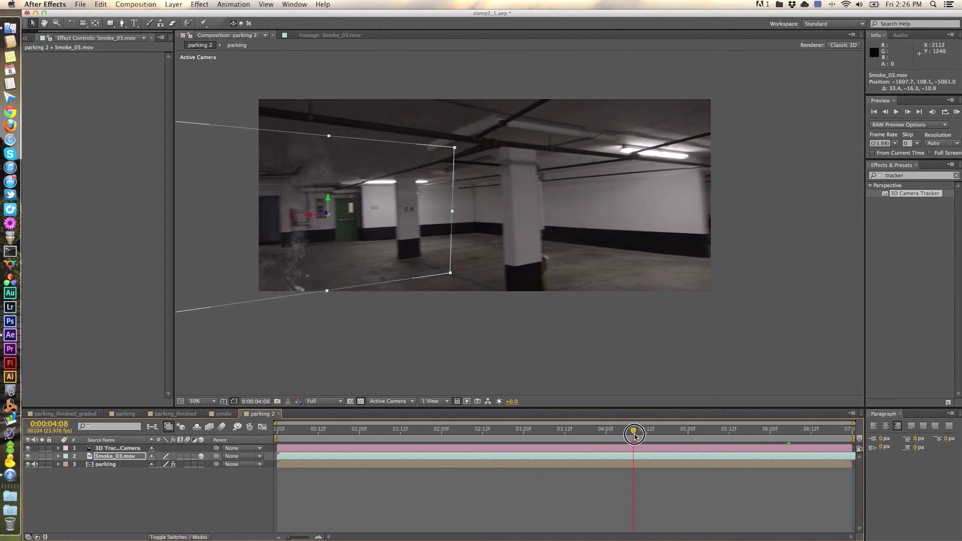
left_click(647, 375)
key("b")
key("KP_0")
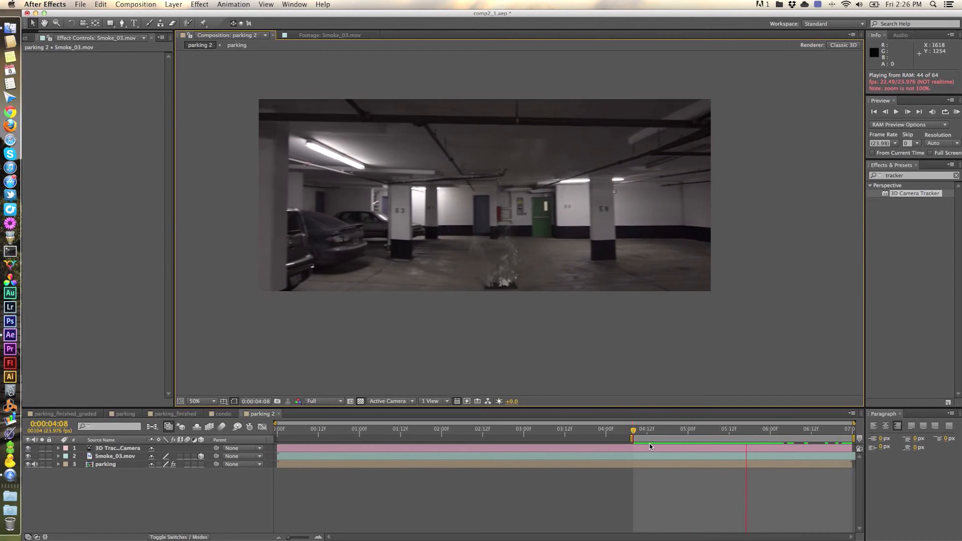
key("space")
Step: At 0:00:04:18, scale the smoke layer to 155% and place it on the grate at about -2200, -65, -5550
left_click_drag(717, 431, 668, 431)
left_click(672, 448)
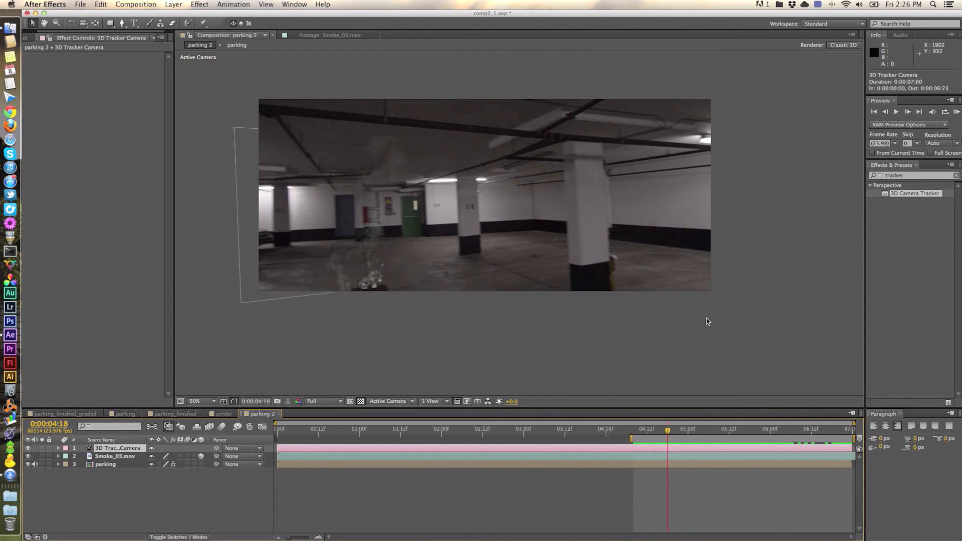
left_click(354, 271)
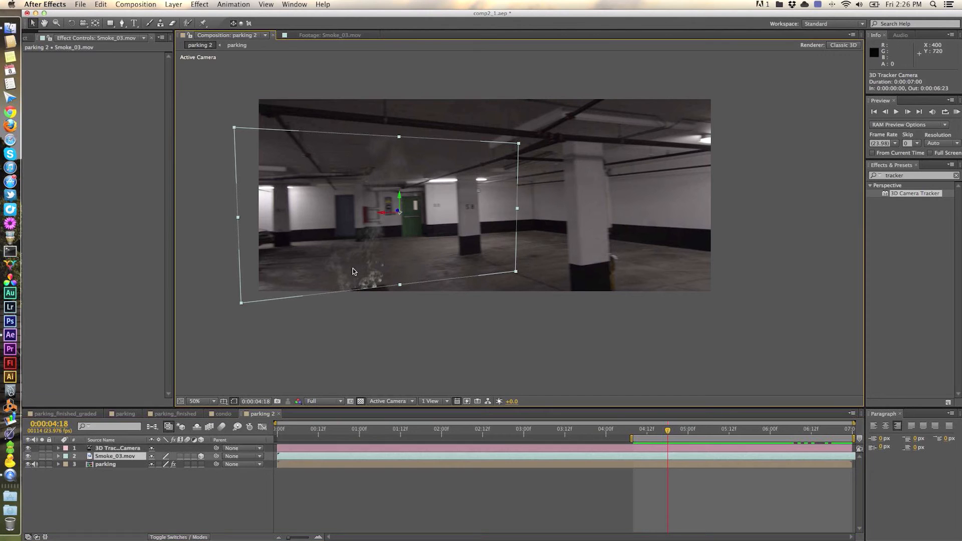
left_click_drag(398, 213, 378, 207)
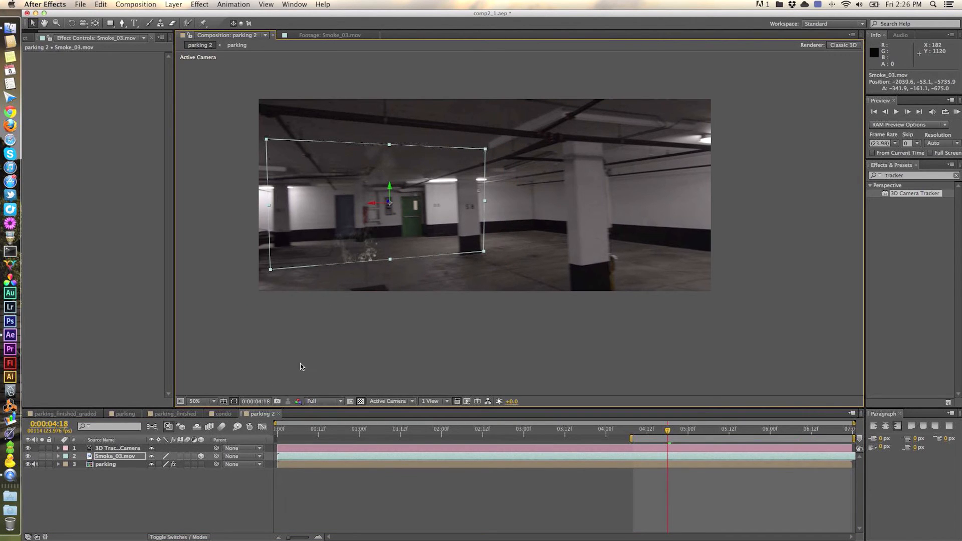
key("s")
left_click_drag(165, 464, 189, 463)
left_click_drag(365, 254, 379, 257)
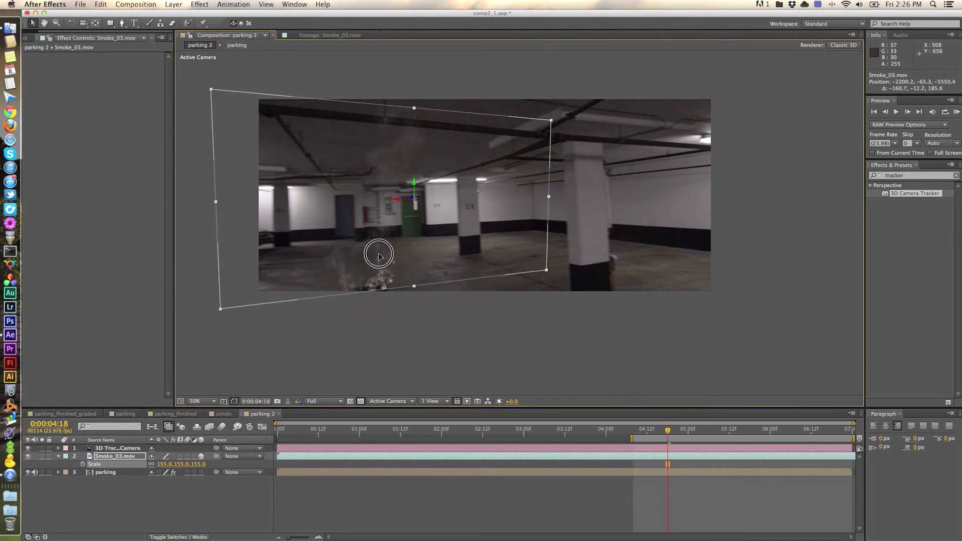
Step: Go to 0:00:06:02 and nudge the smoke layer into line with the floor grate
left_click(433, 393)
left_click_drag(676, 435, 777, 433)
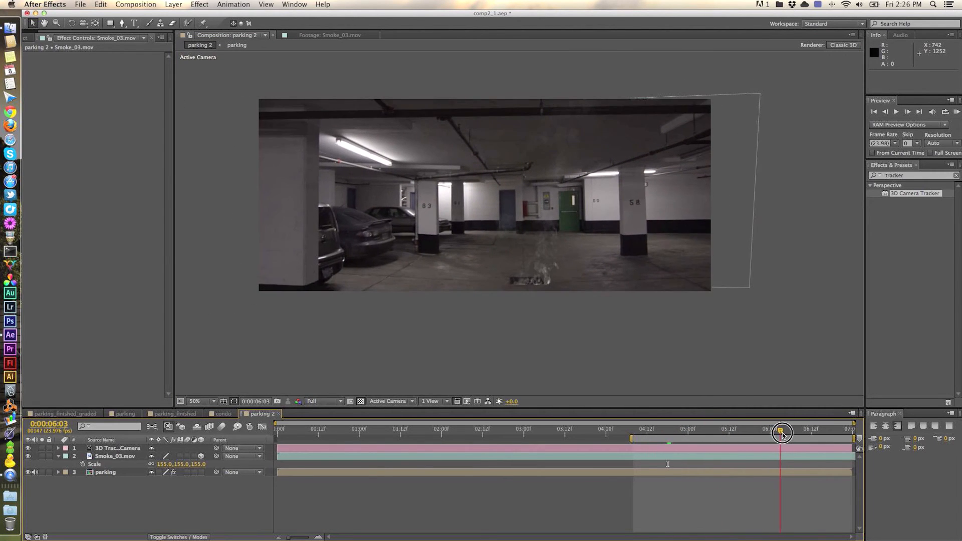
left_click_drag(541, 261, 539, 258)
left_click(552, 308)
left_click(548, 256)
left_click(111, 23)
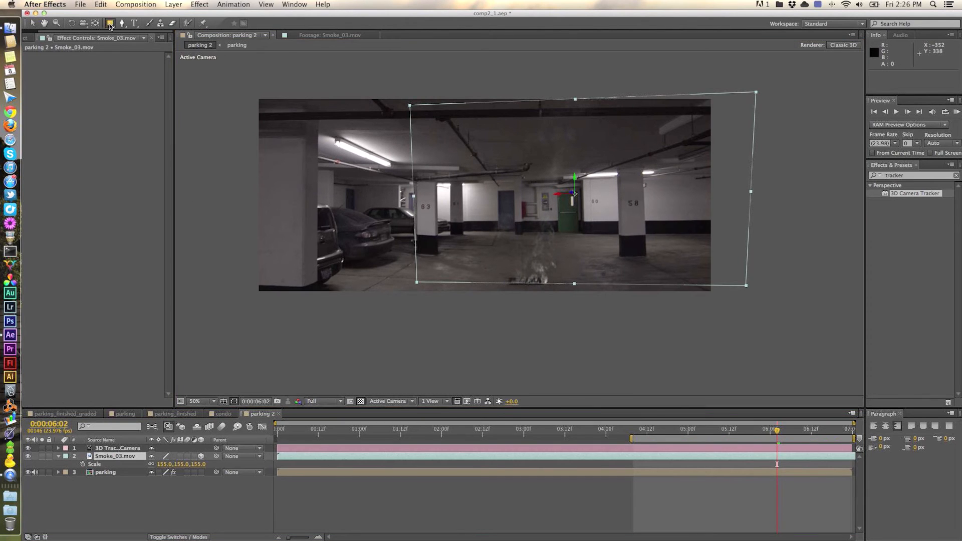
left_click_drag(473, 324, 593, 280)
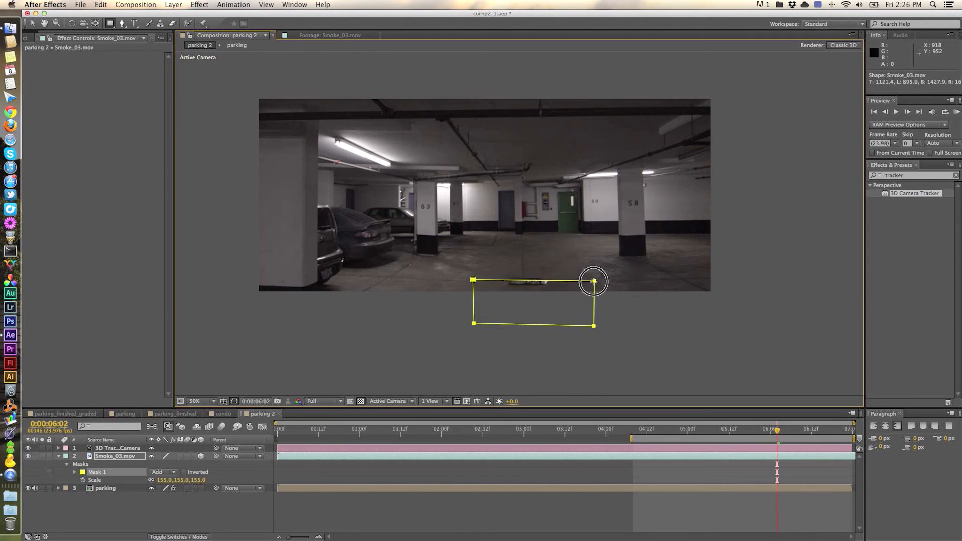
left_click(74, 472)
key("super+z")
key("q")
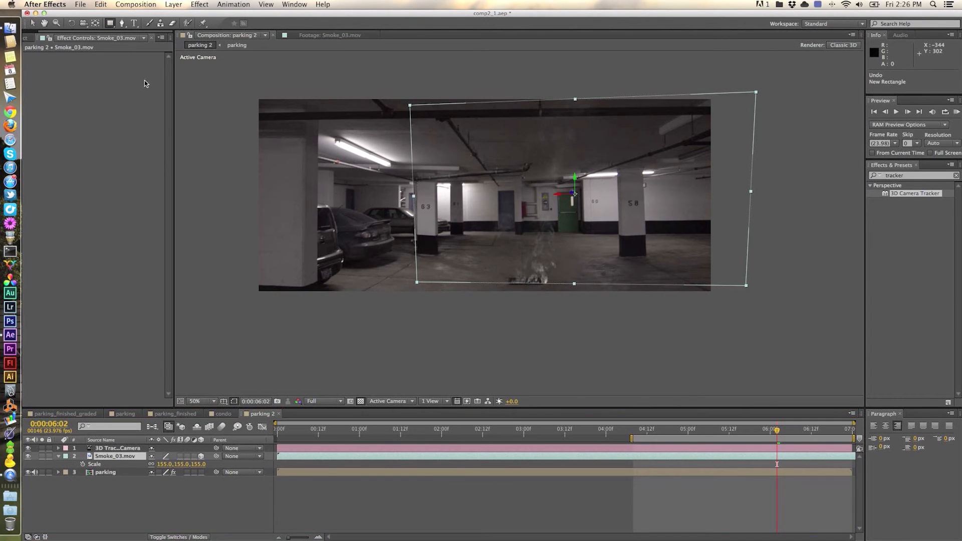
Step: Draw a rectangular mask around the smoke ending at the grate, feather it 50 pixels, and undo any stray extra masks
left_click_drag(456, 134, 662, 280)
left_click(74, 472)
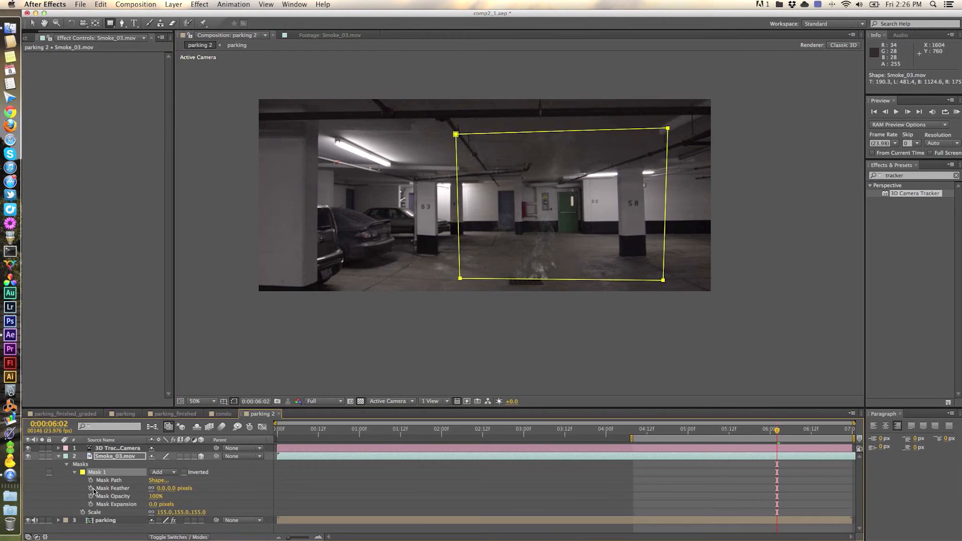
left_click_drag(158, 488, 163, 489)
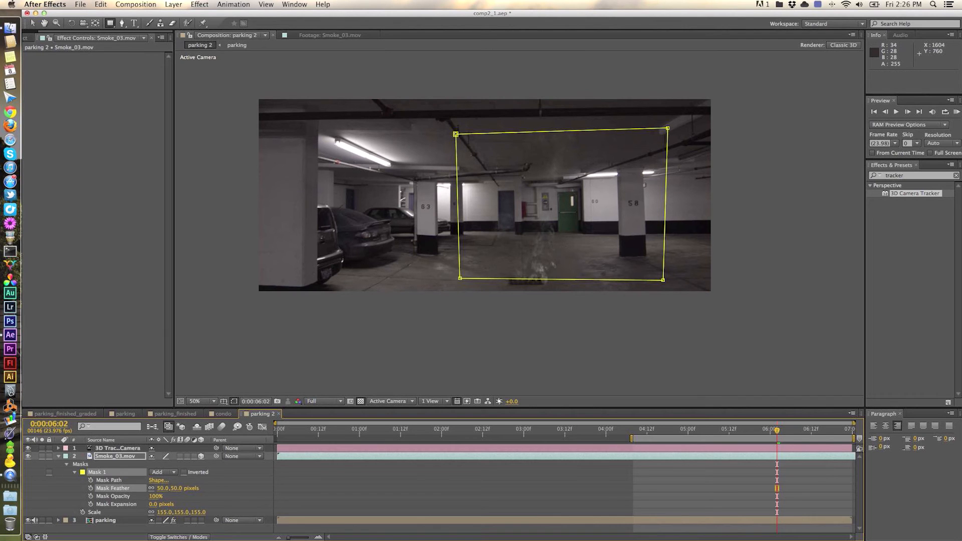
left_click(333, 339)
left_click(357, 351)
key("super+z")
key("super+z")
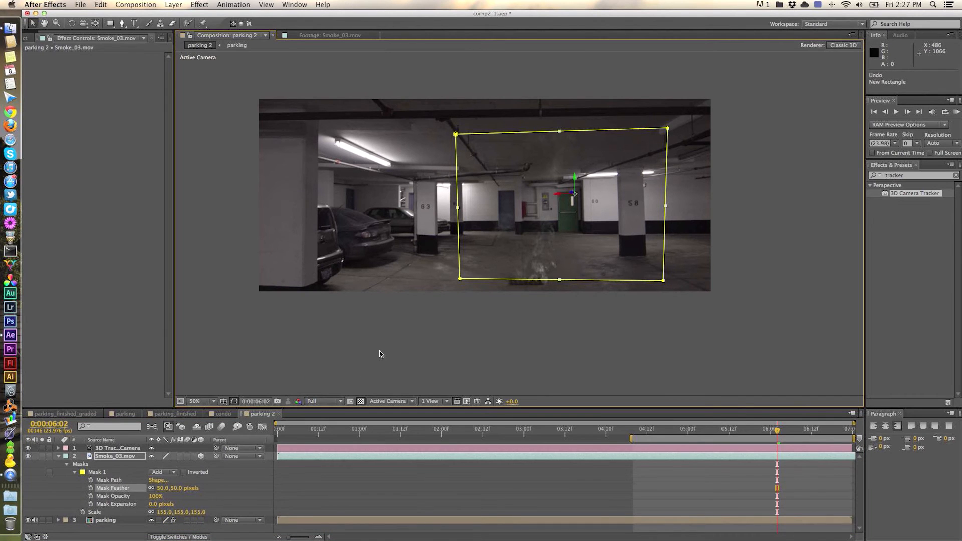
Step: Nudge the masked smoke layer onto the grate and RAM preview the work area
left_click(383, 348)
left_click_drag(561, 245, 554, 248)
left_click(536, 326)
left_click(550, 268)
left_click(771, 361)
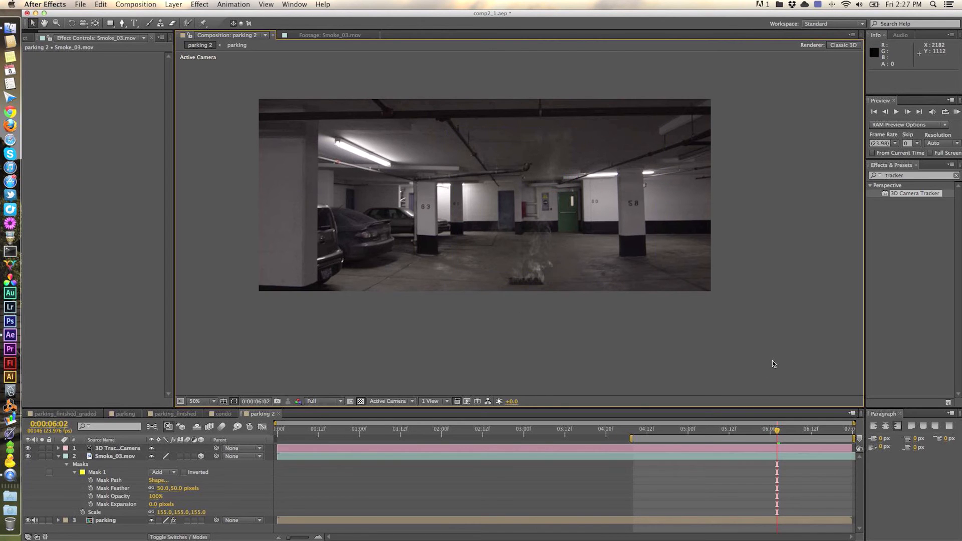
key("KP_0")
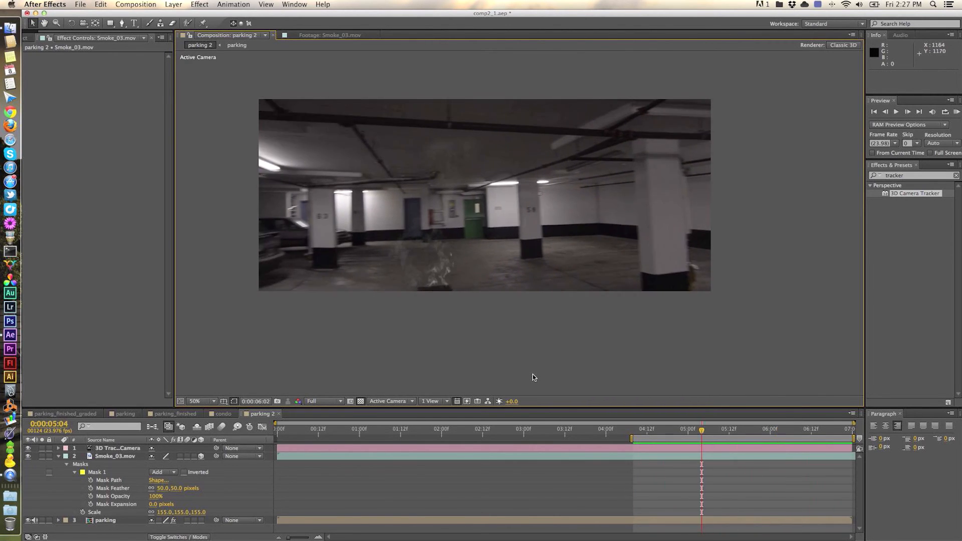
Step: Show the parking layer's track points, delete the one above the ceiling light at 0:00:03:10, and review the re-solved points at 0:00:02:18
left_click(496, 429)
left_click(475, 519)
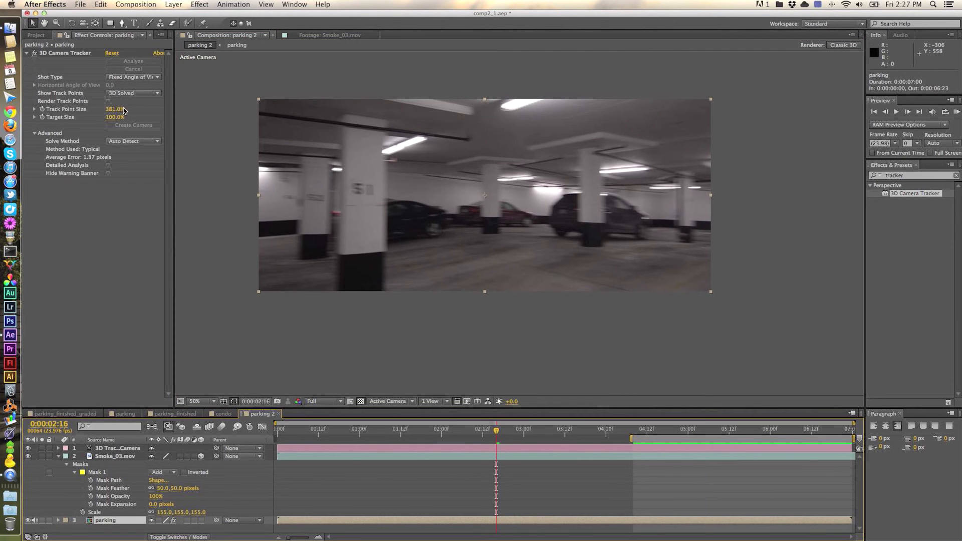
left_click(77, 76)
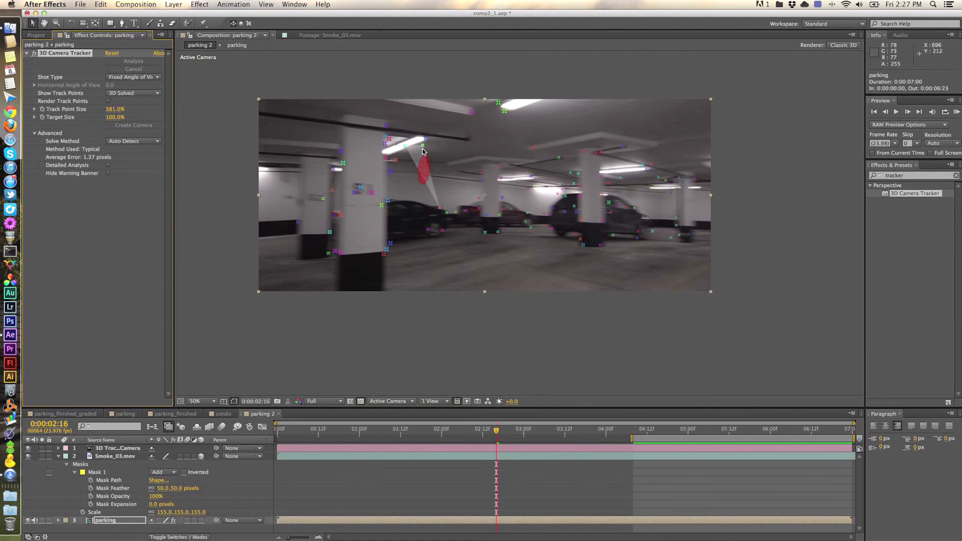
left_click_drag(522, 430, 558, 432)
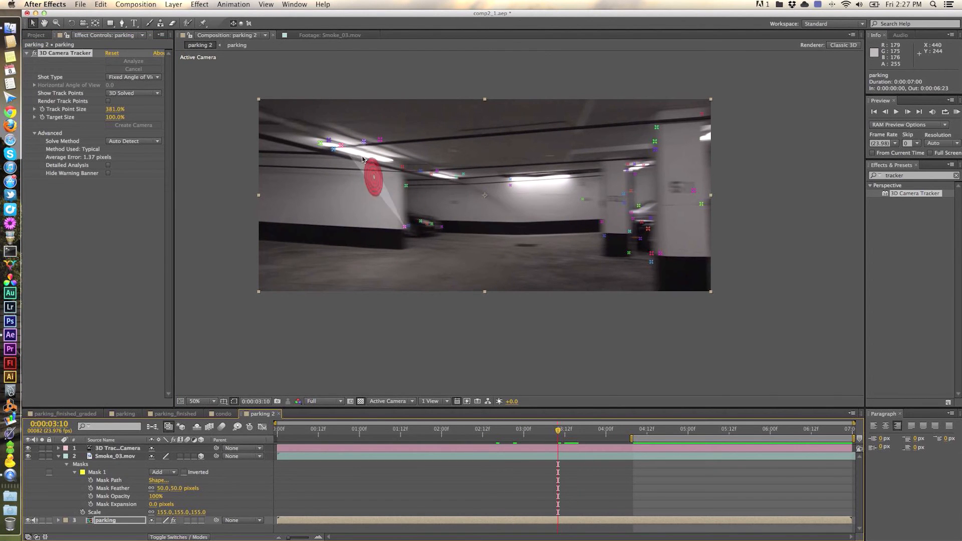
left_click(380, 140)
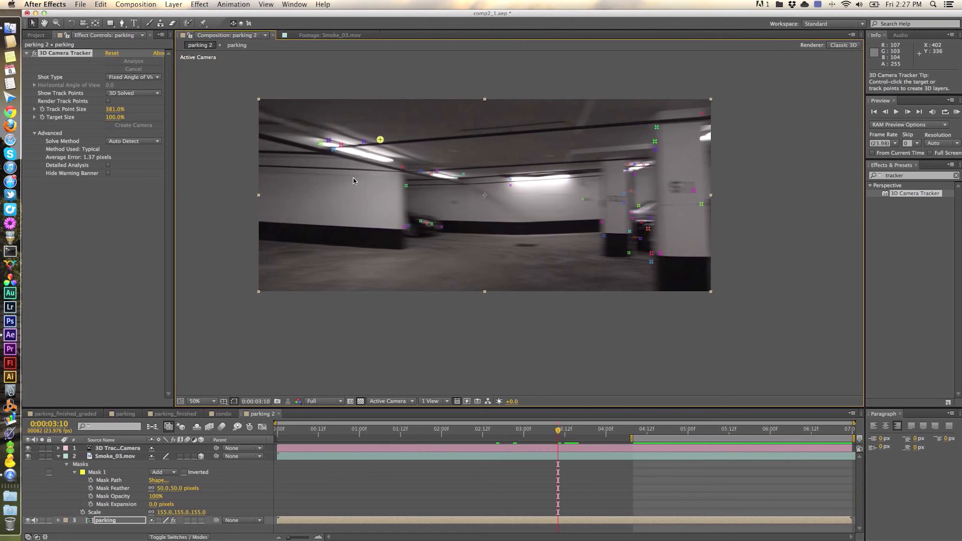
key("Delete")
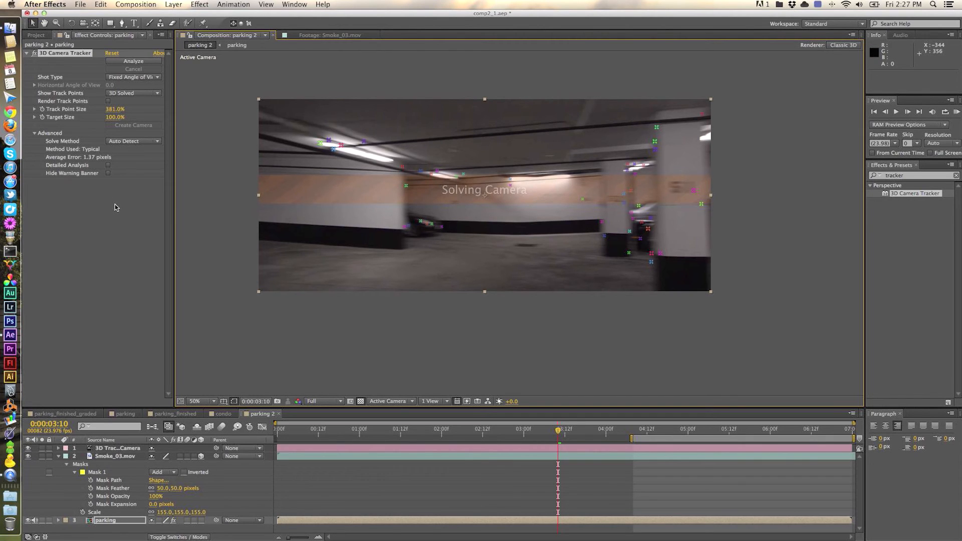
left_click_drag(558, 432, 616, 432)
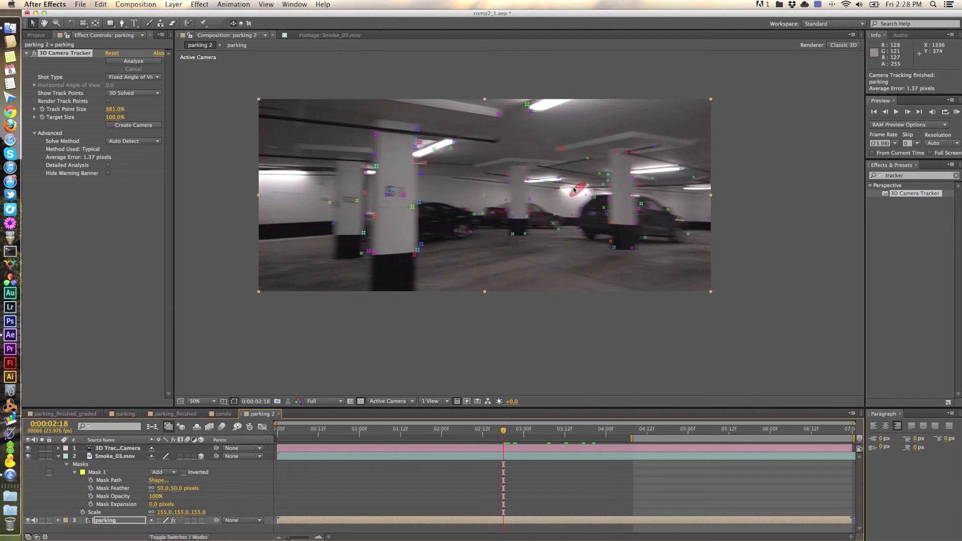
Step: Delete the stray track points on the ceiling at 0:00:02:18 and review the re-solved points back to 0:00:02:10
left_click(562, 149)
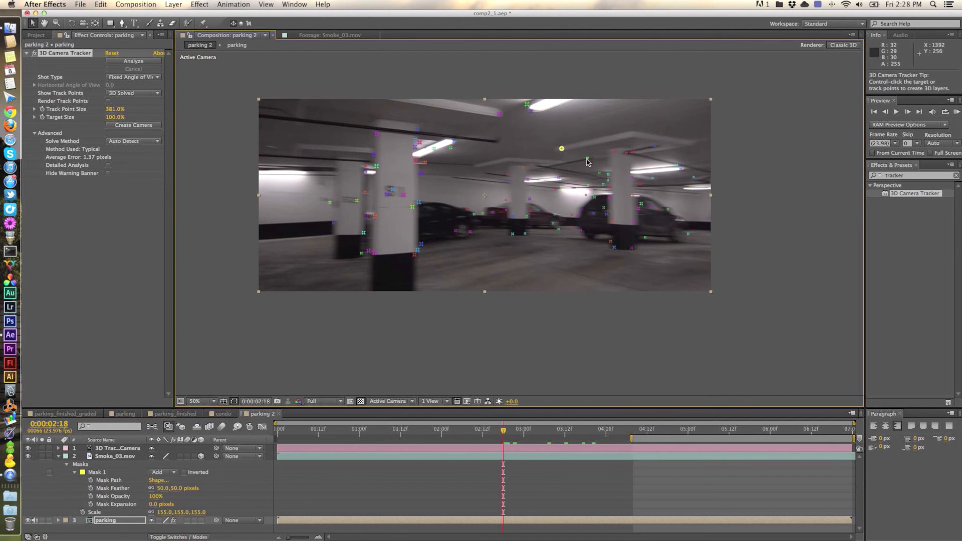
left_click(591, 172)
key("Delete")
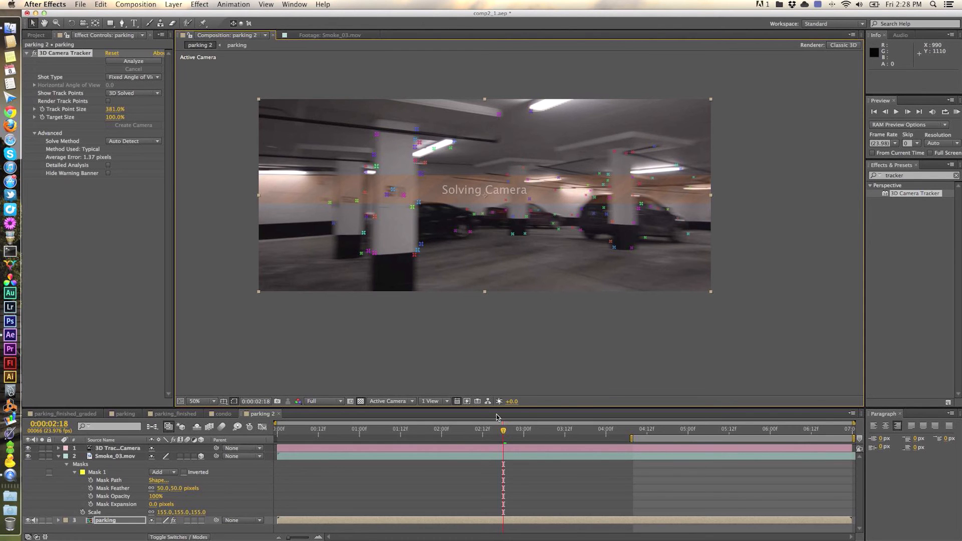
left_click_drag(504, 431, 510, 433)
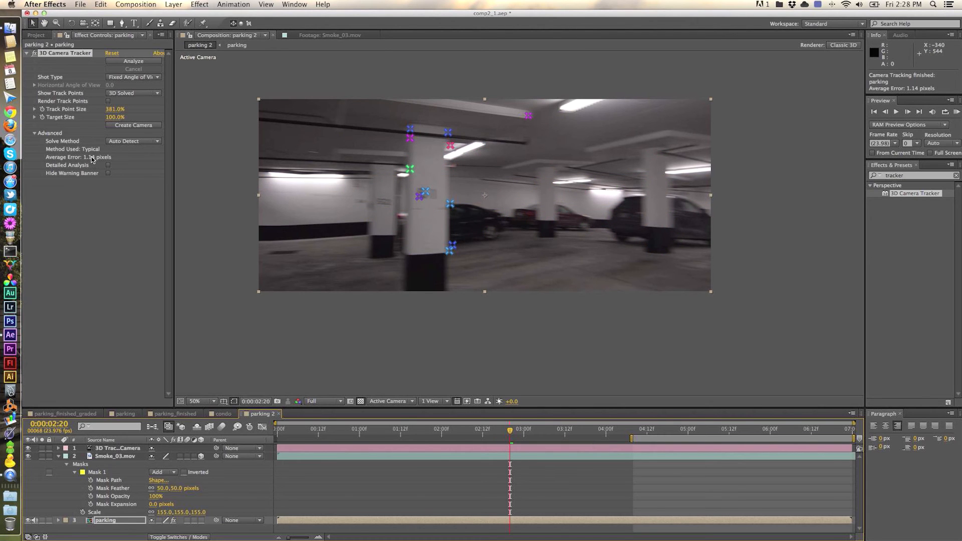
left_click_drag(511, 432, 476, 434)
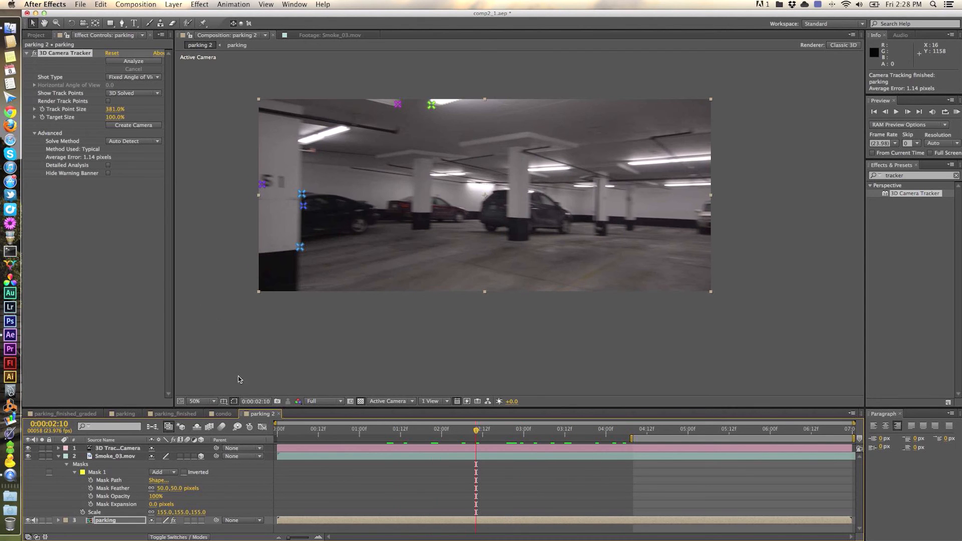
Step: Create a new camera from the refined solve and delete the old 3D Tracker Camera layer
left_click(134, 126)
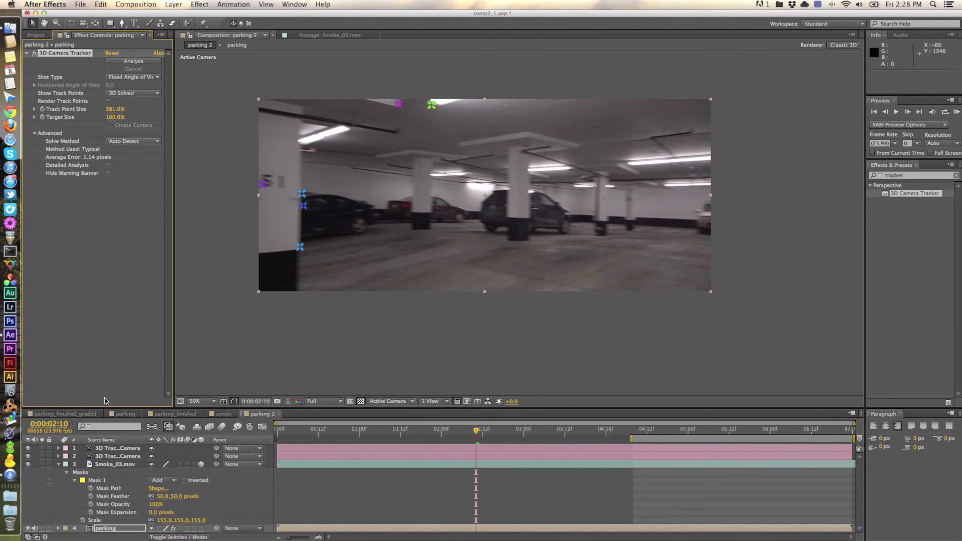
left_click(120, 456)
key("Delete")
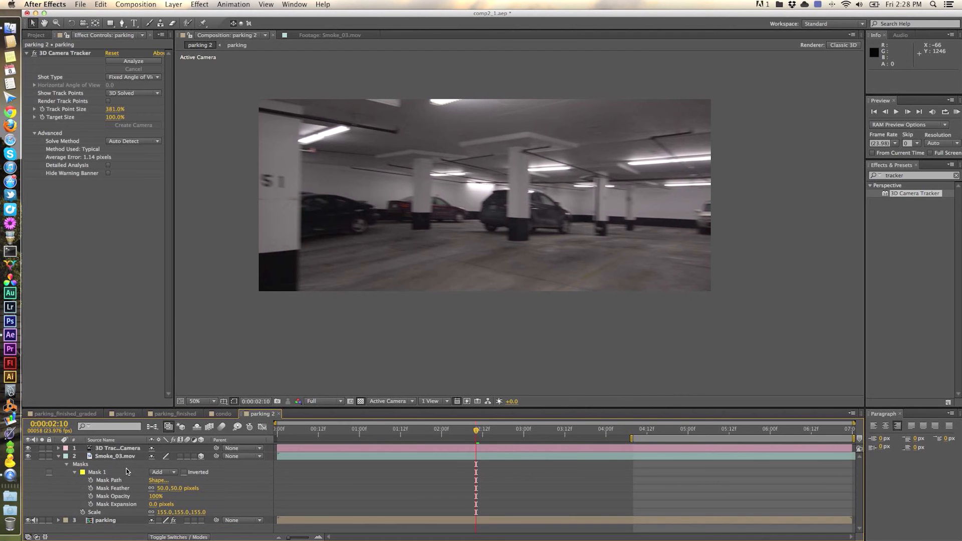
Step: Go to 0:00:06:07 and move the displaced smoke layer back over the floor grate
left_click_drag(533, 430, 794, 434)
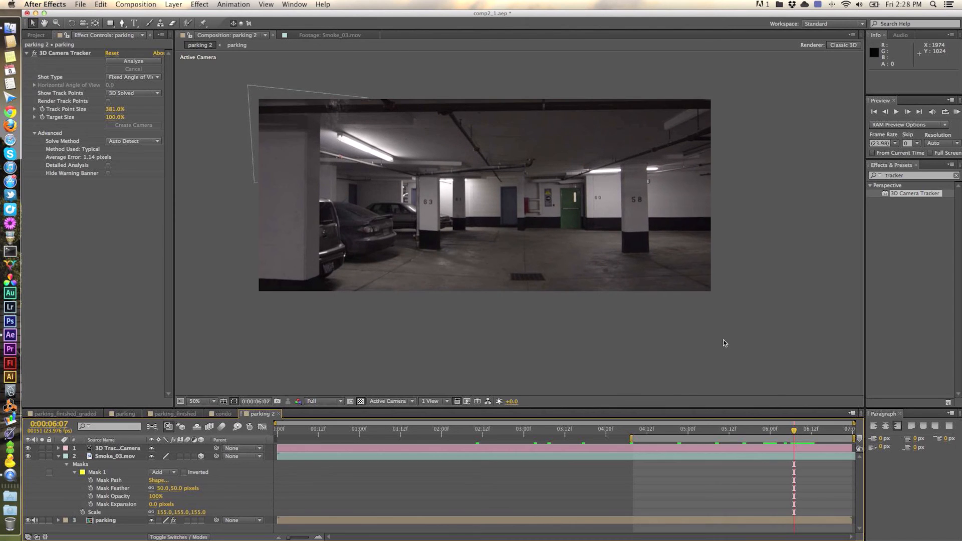
left_click(291, 173)
left_click_drag(315, 149, 830, 214)
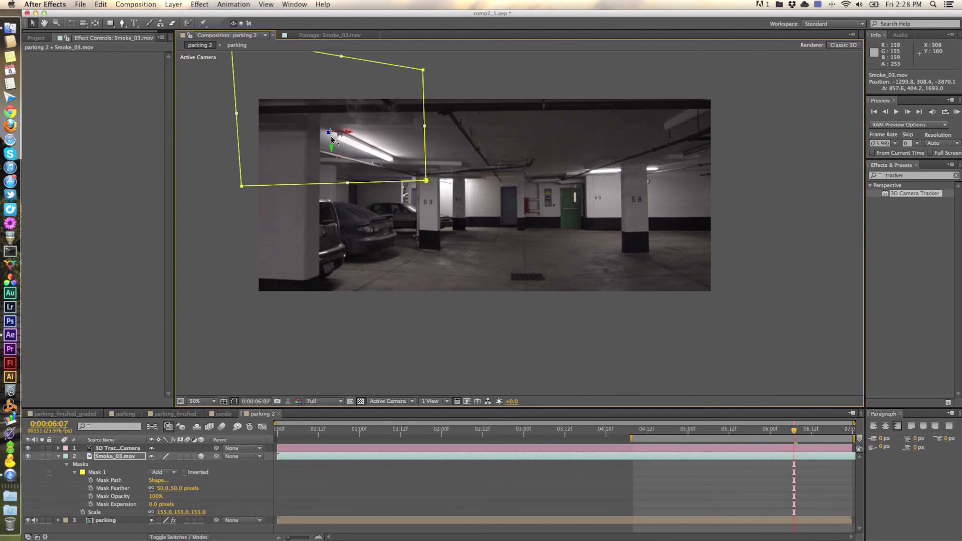
left_click_drag(334, 134, 514, 239)
Step: Flip the smoke layer vertically with a negative vertical scale that matches the size of its other axes
key("s")
key("s")
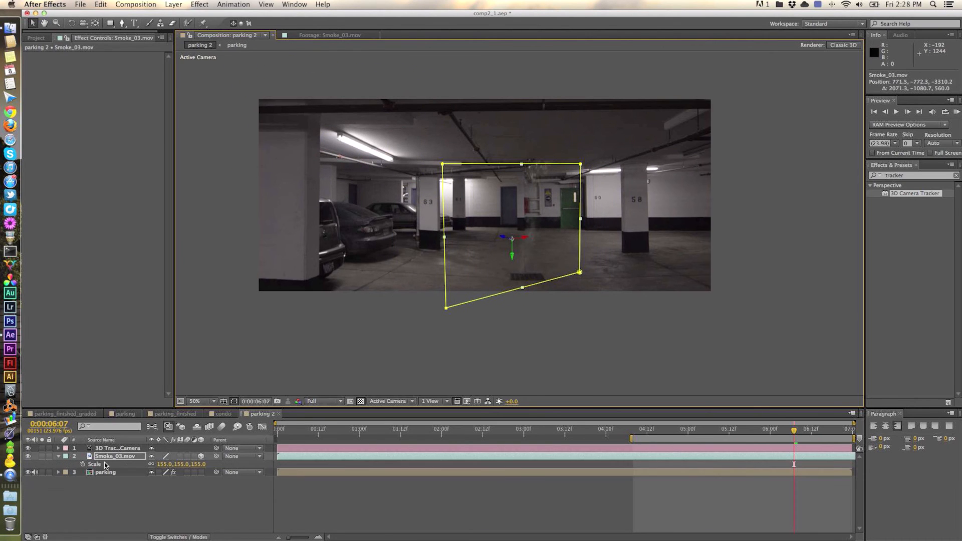
left_click(183, 464)
type("154")
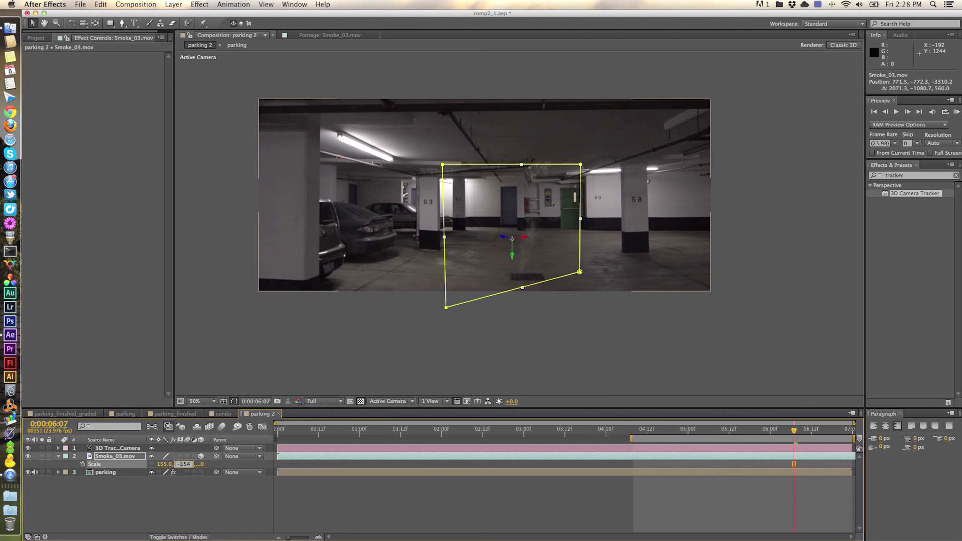
type("5")
key("Return")
Step: Rotate the flipped smoke layer slightly and reposition it so its base sits on the floor grate
left_click(528, 251)
key("w")
key("s")
left_click_drag(511, 230, 502, 233)
key("v")
left_click_drag(533, 267, 521, 235)
left_click(544, 387)
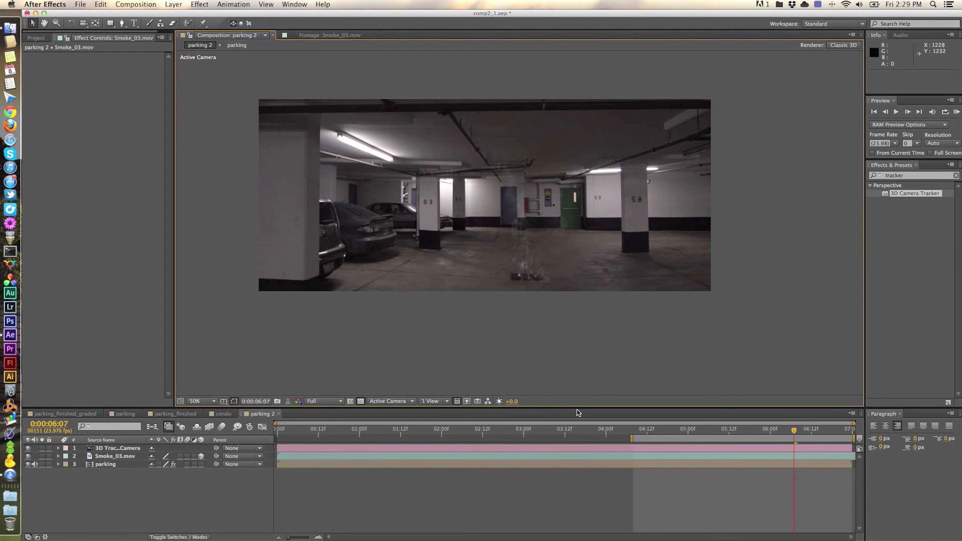
Step: Fine-tune the smoke's position on the grate at 0:00:05:06 and again at about 0:00:06:07
mouse_move(795, 438)
left_mouse_down()
mouse_move(762, 436)
mouse_move(804, 439)
left_mouse_up()
left_click_drag(795, 431, 708, 433)
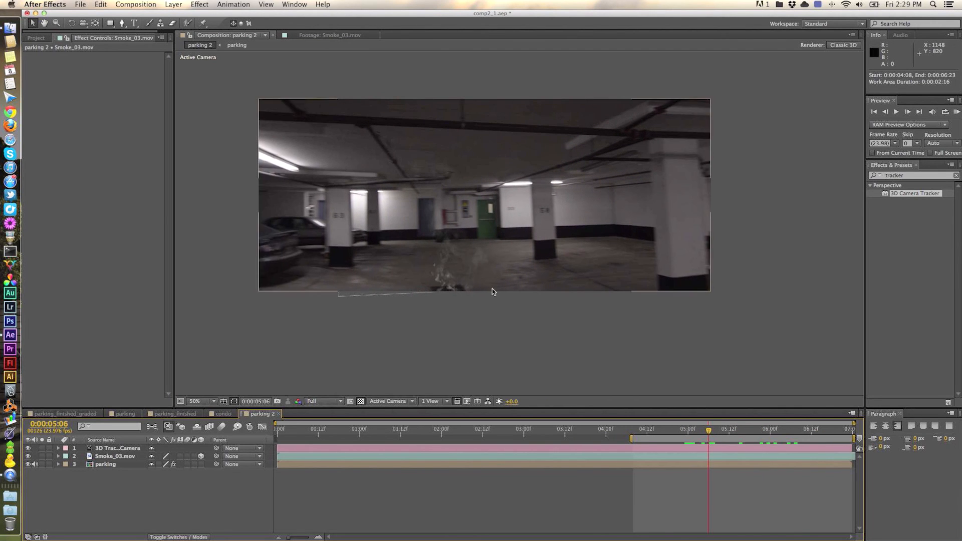
left_click(448, 284)
left_click_drag(415, 201, 414, 196)
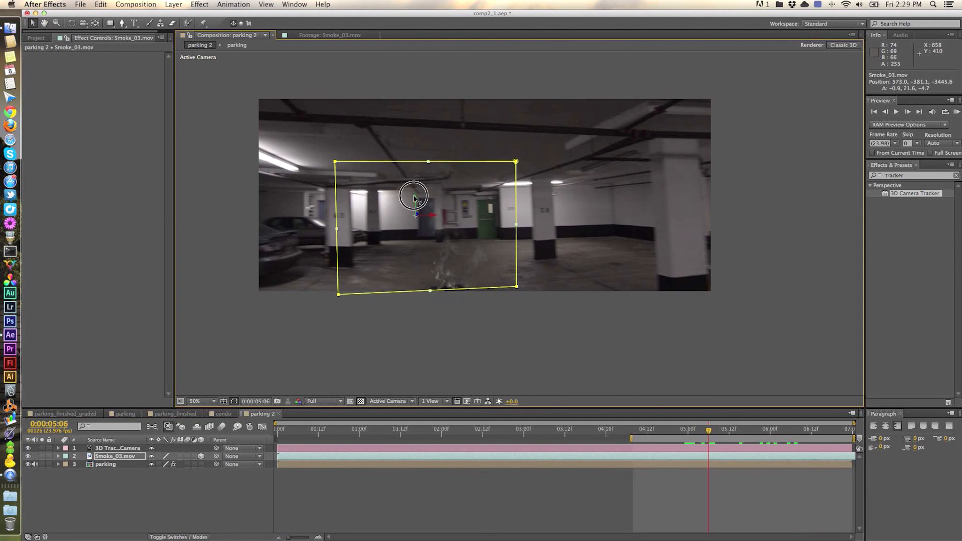
left_click(519, 364)
left_click(721, 435)
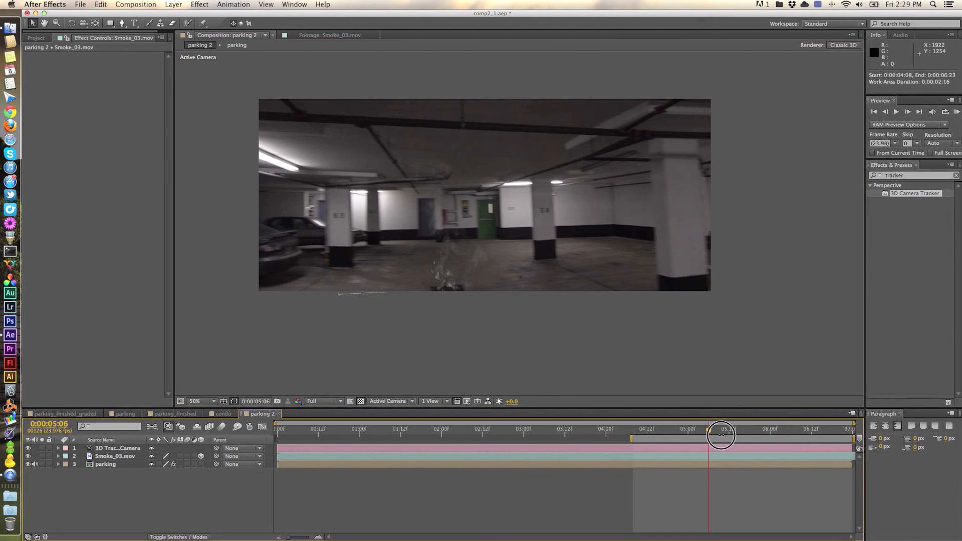
left_click_drag(712, 432, 795, 428)
left_click_drag(521, 250, 515, 249)
left_click(774, 366)
Step: Go to 0:00:04:19 and RAM preview the work area to check how the smoke sticks to the grate
left_click_drag(794, 431, 671, 430)
left_click(566, 248)
key("KP_0")
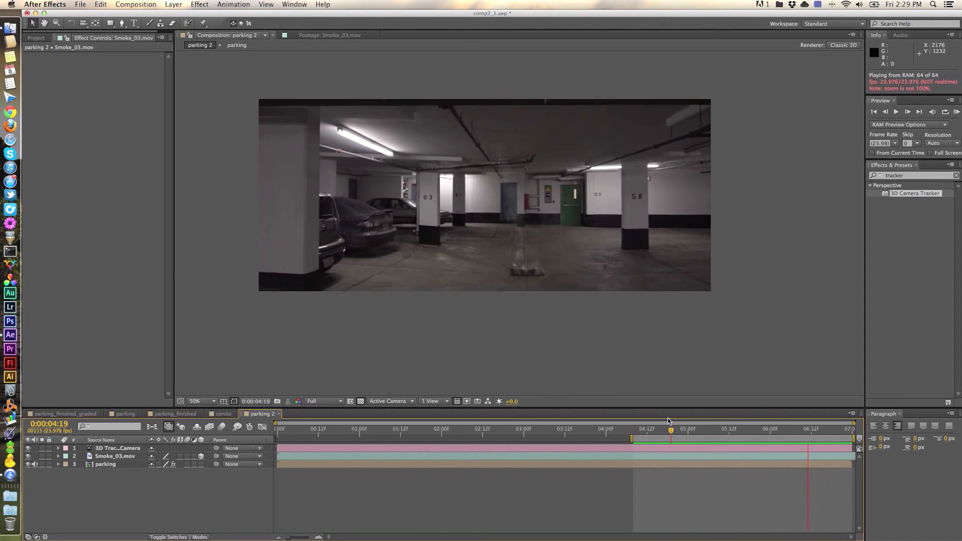
key("space")
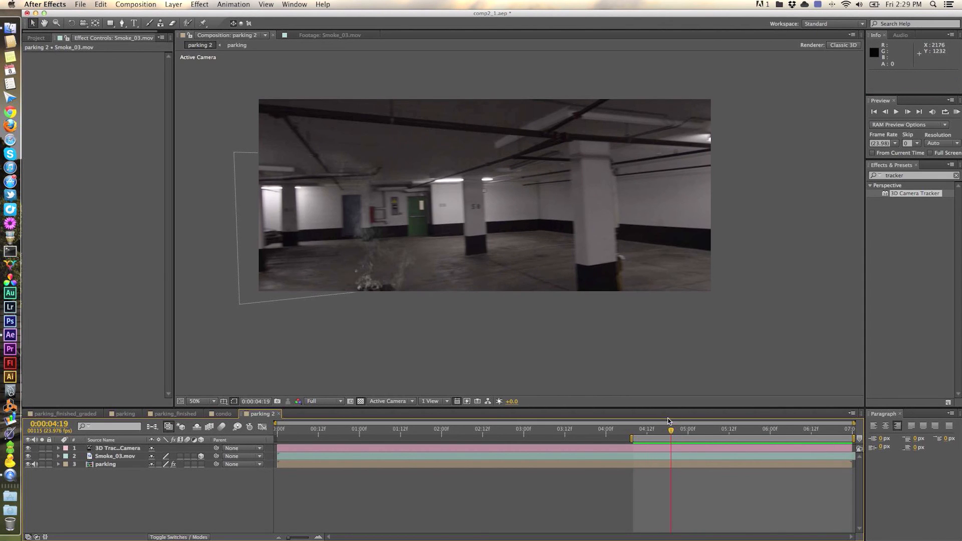
Step: Open the parking_finished_graded composition from the finished folder and go to 0:00:02:01
left_click(36, 38)
left_click(55, 212)
left_click(27, 166)
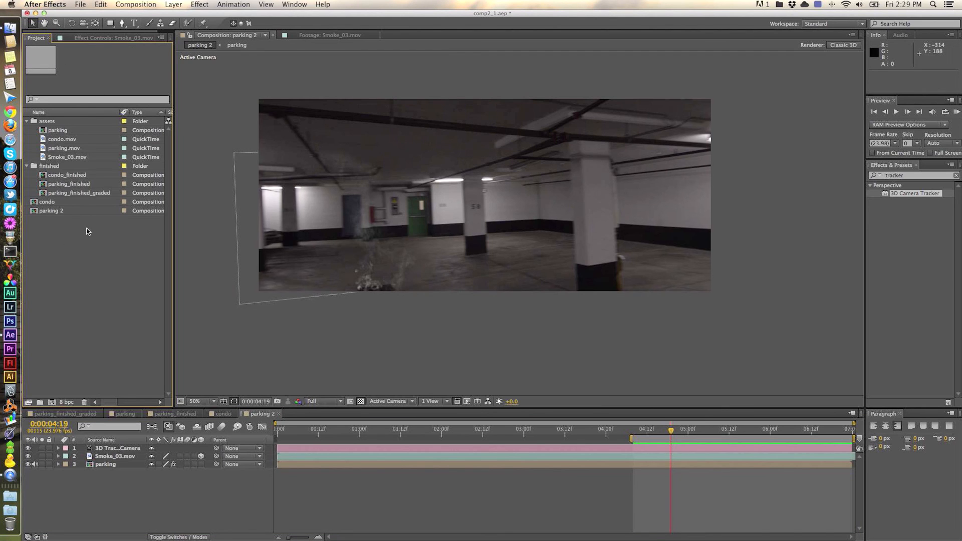
double_click(76, 193)
left_click(486, 433)
key("comma")
key("F3")
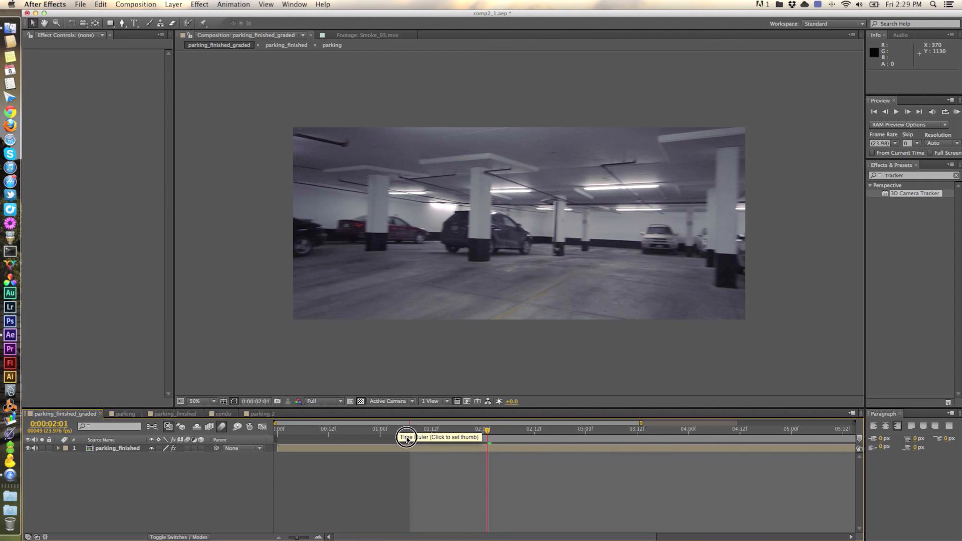
Step: Extend the work area back to the start of parking_finished_graded and RAM preview the graded shot
left_click_drag(405, 440, 273, 437)
key("KP_0")
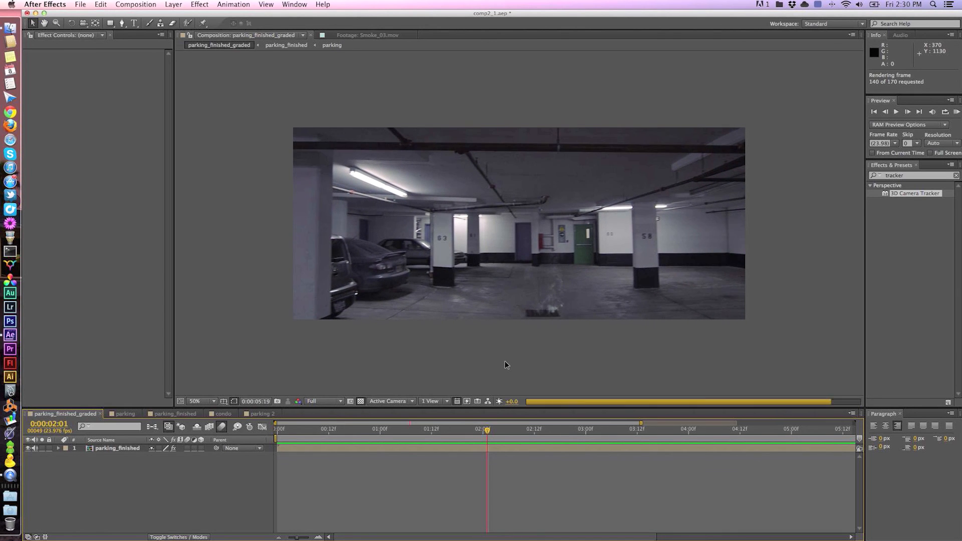
key("space")
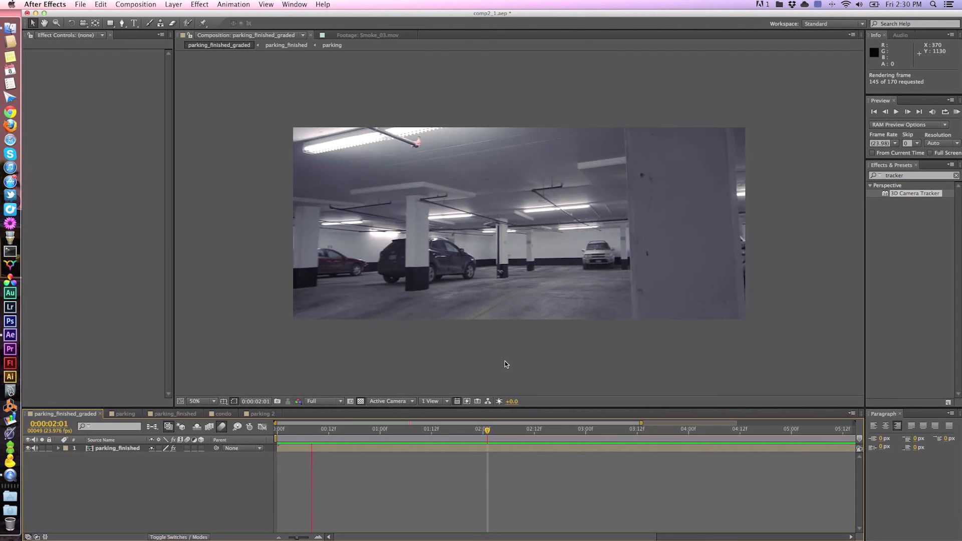